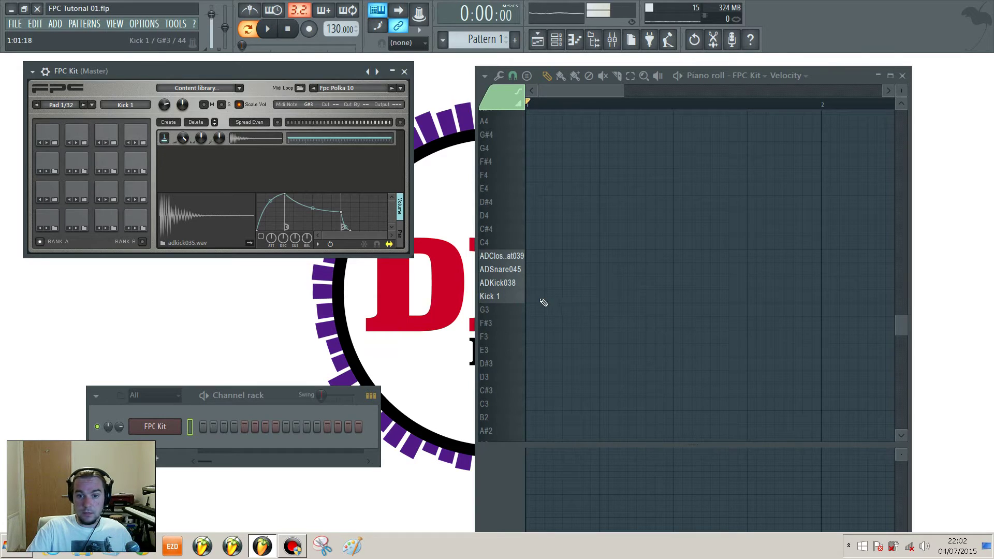
- Add a Kick 1 note at the start of bar 1 and set the tempo to 160
click(542, 300)
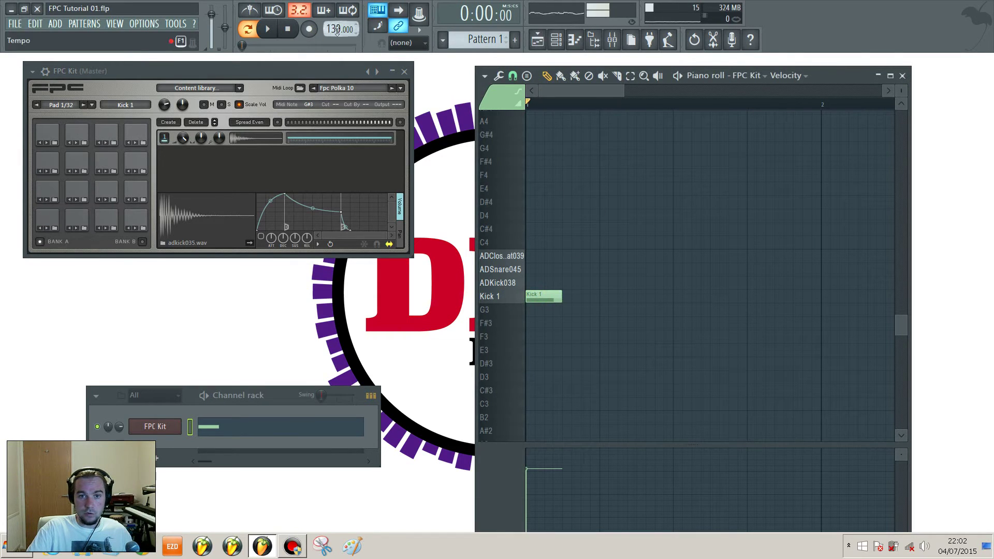
drag(336, 31, 337, 21)
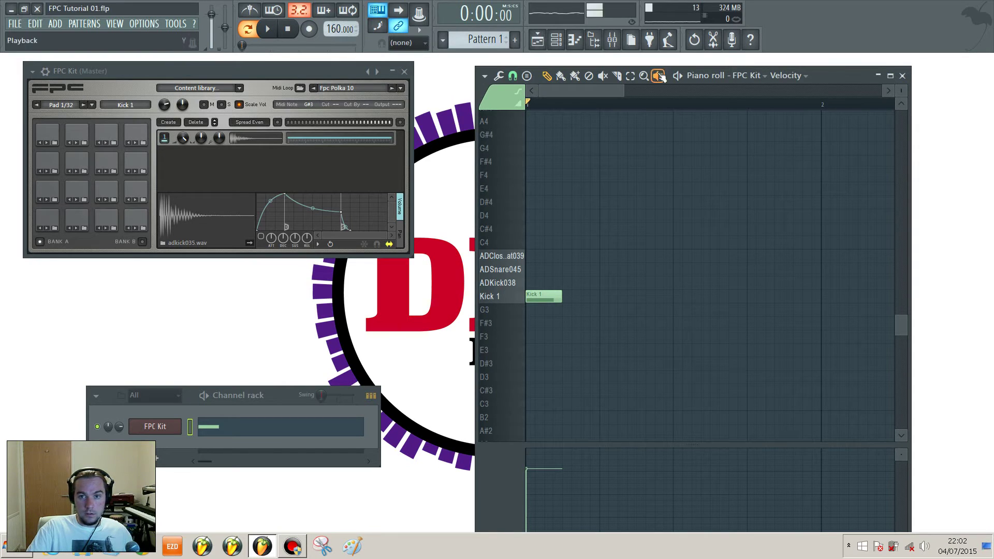
- Widen the piano roll and add a second Kick 1 note at step 7 of bar 1
drag(818, 72, 773, 61)
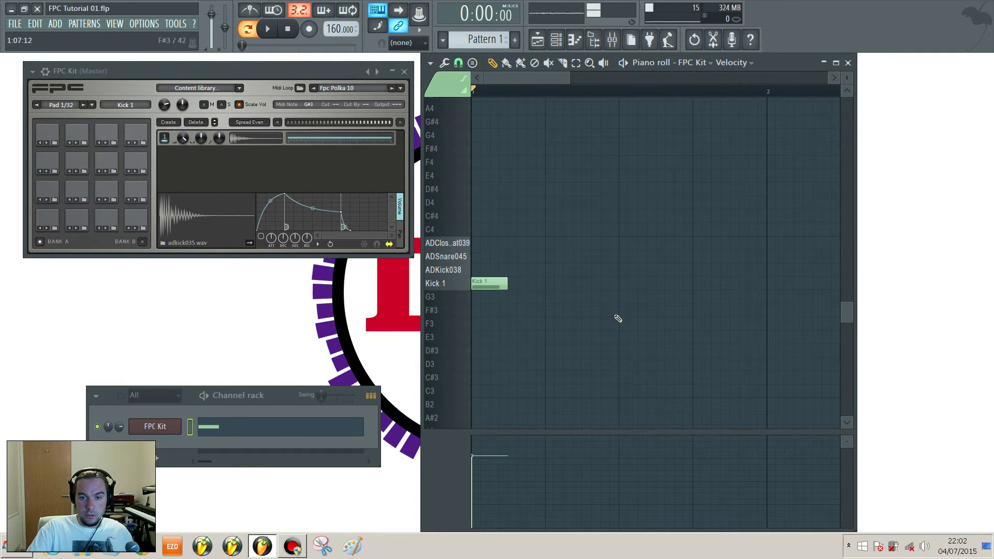
drag(858, 341, 957, 339)
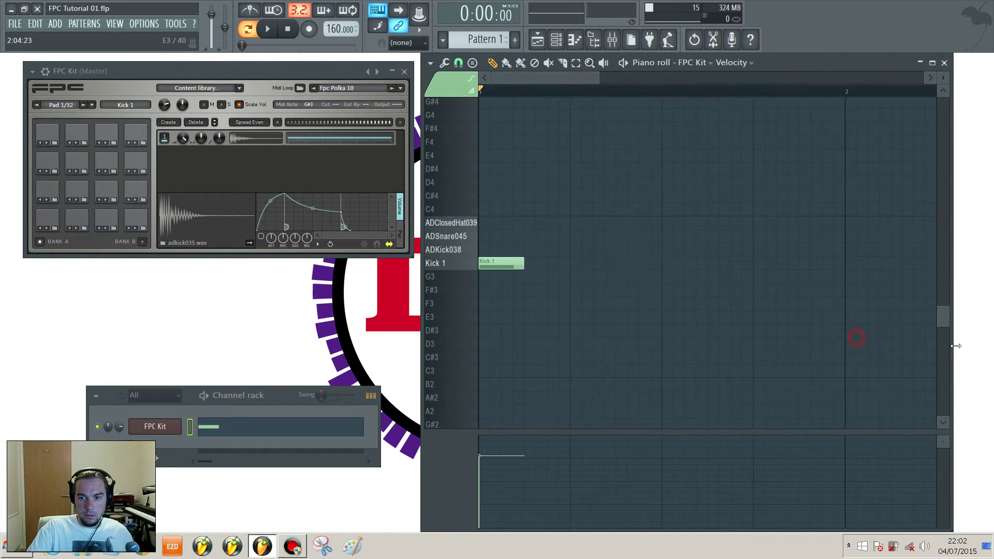
mouse_move(584, 262)
mouse_down()
mouse_move(569, 263)
mouse_move(605, 264)
mouse_move(562, 271)
mouse_move(585, 273)
mouse_up()
click(595, 277)
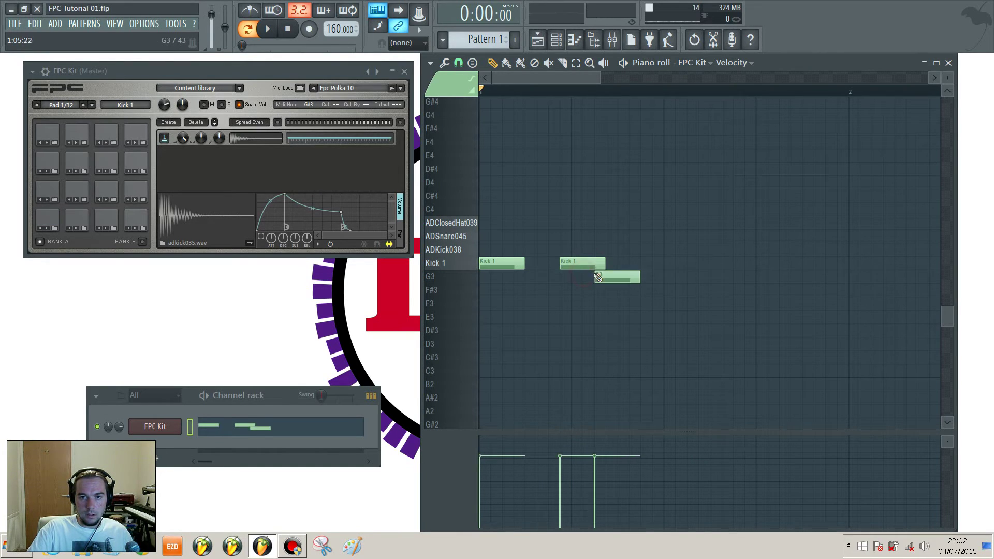
right_click(596, 277)
click(268, 28)
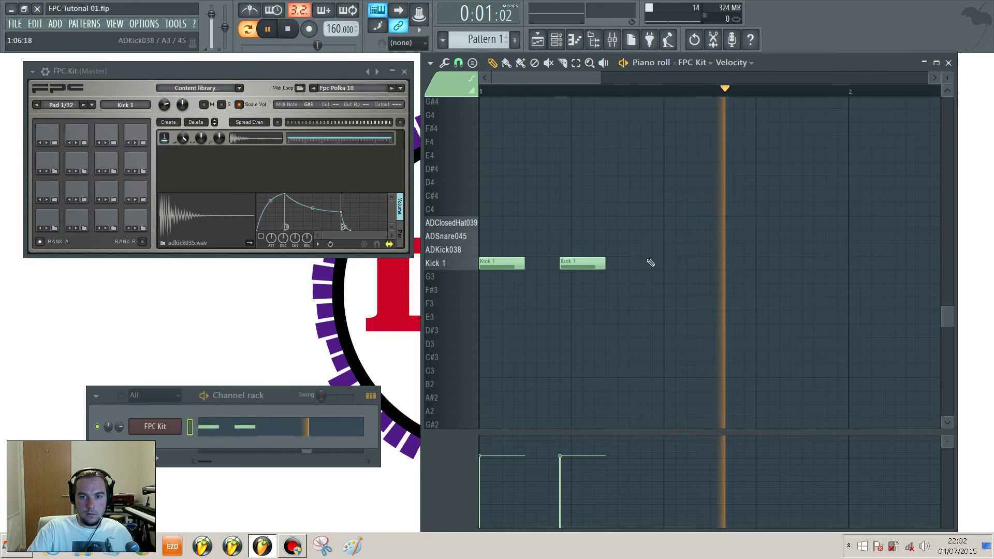
drag(583, 264, 642, 262)
- Add an ADClosedHat039 note and an ADSnare045 note together at step 9 of bar 1, then stop playback
click(673, 223)
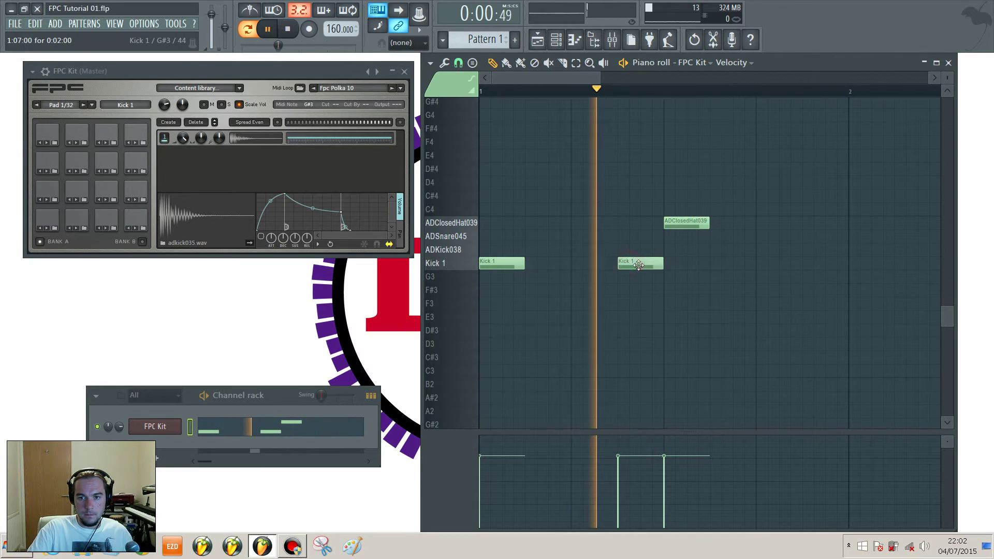
click(675, 250)
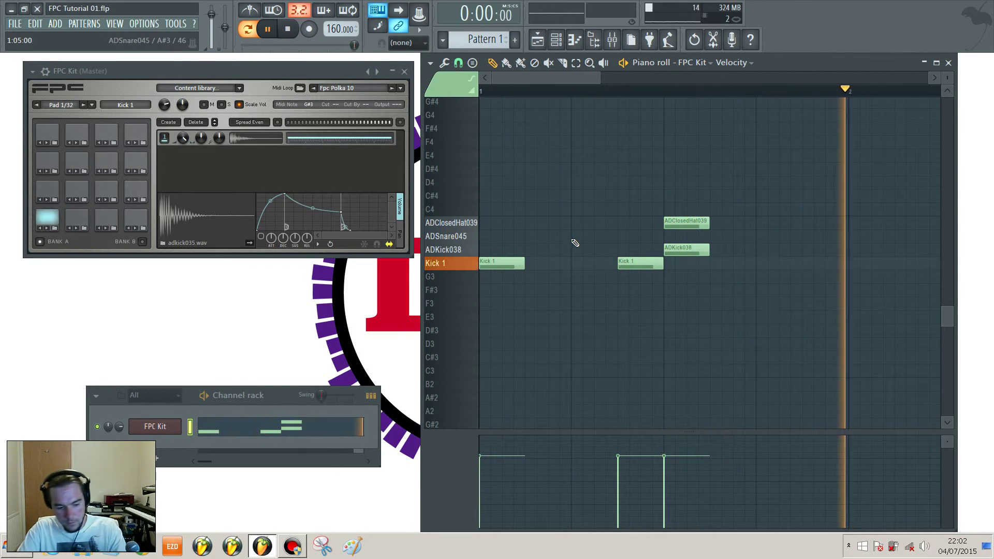
scroll(594, 230, down, 3)
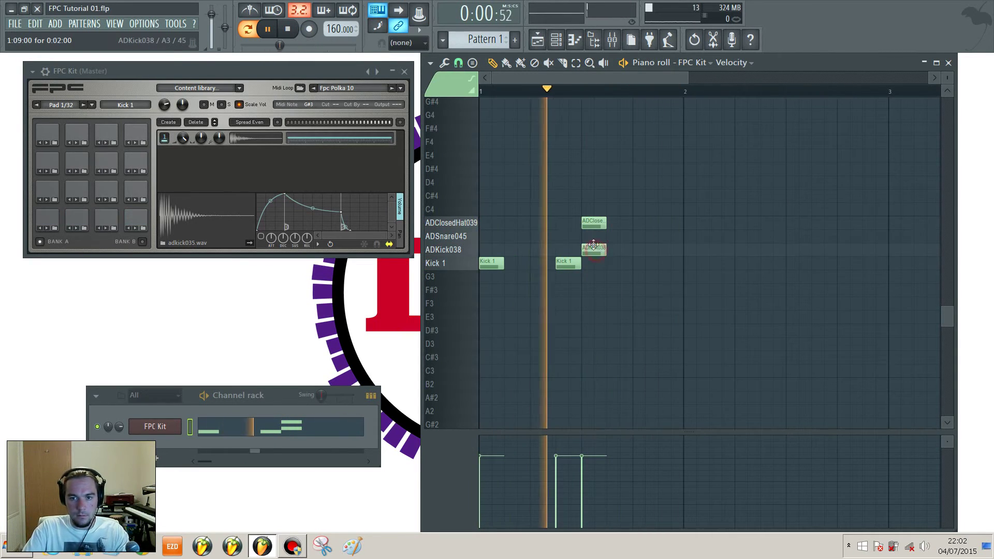
drag(593, 249, 593, 237)
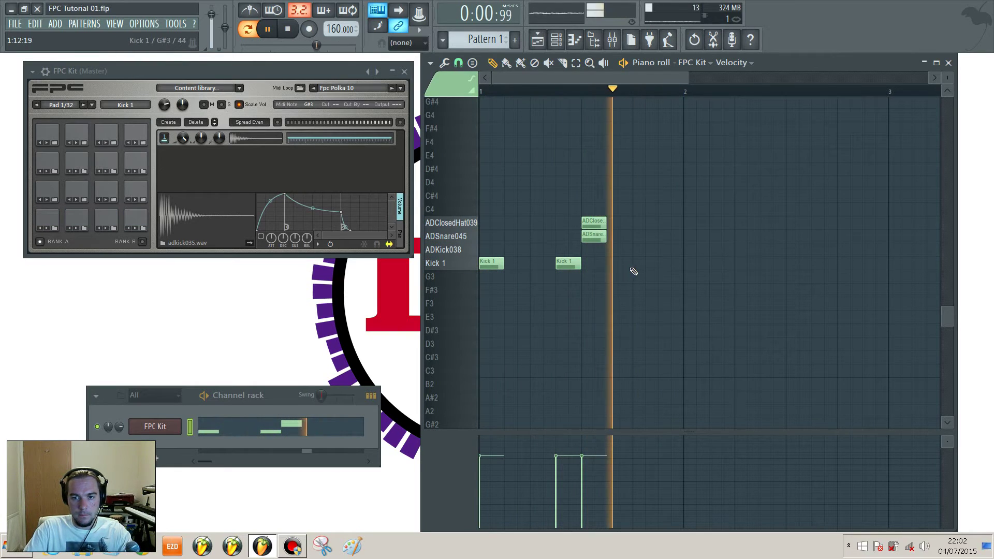
key(space)
- Set the tempo to 165 and add ADClosedHat039 notes on about every remaining beat of bars 1 and 2
drag(330, 34, 330, 23)
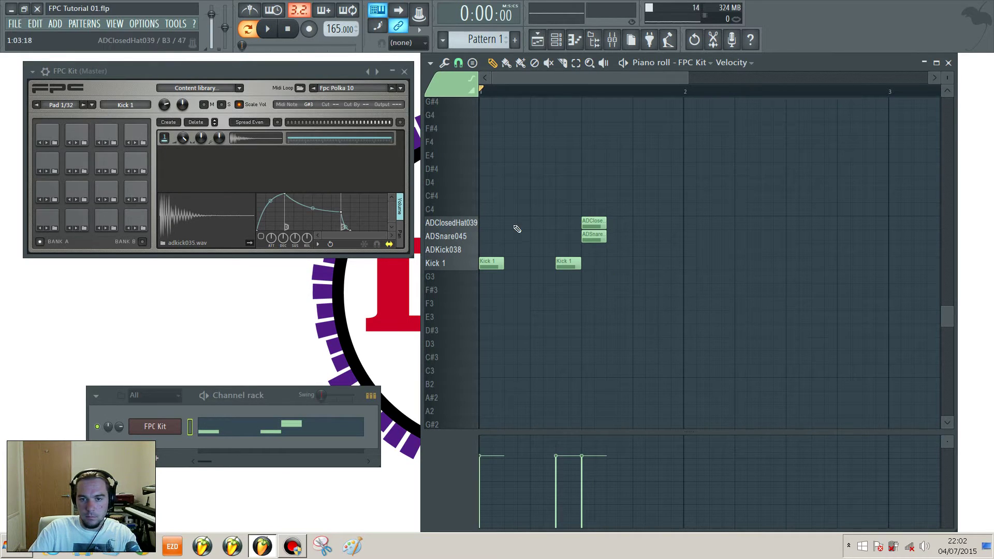
click(489, 223)
click(534, 223)
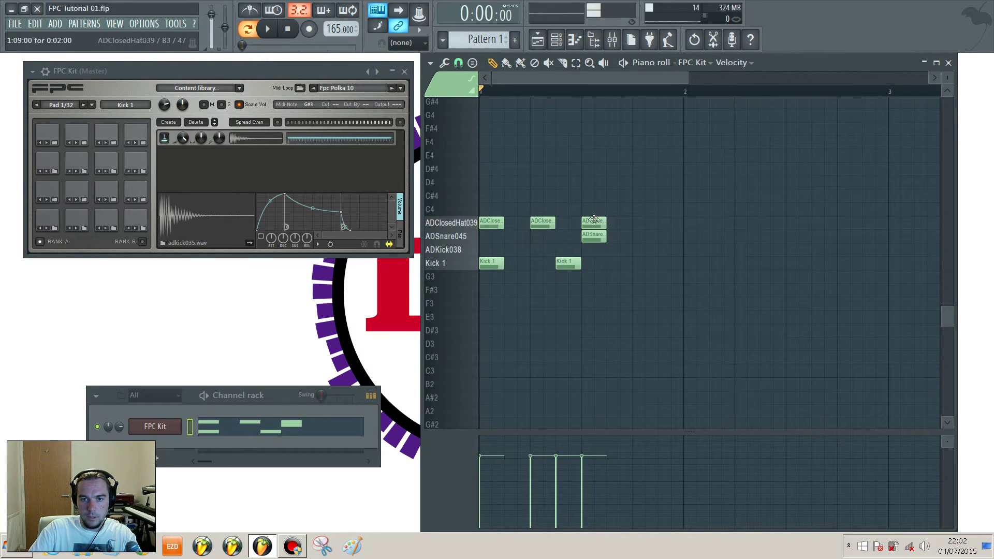
click(633, 226)
click(694, 224)
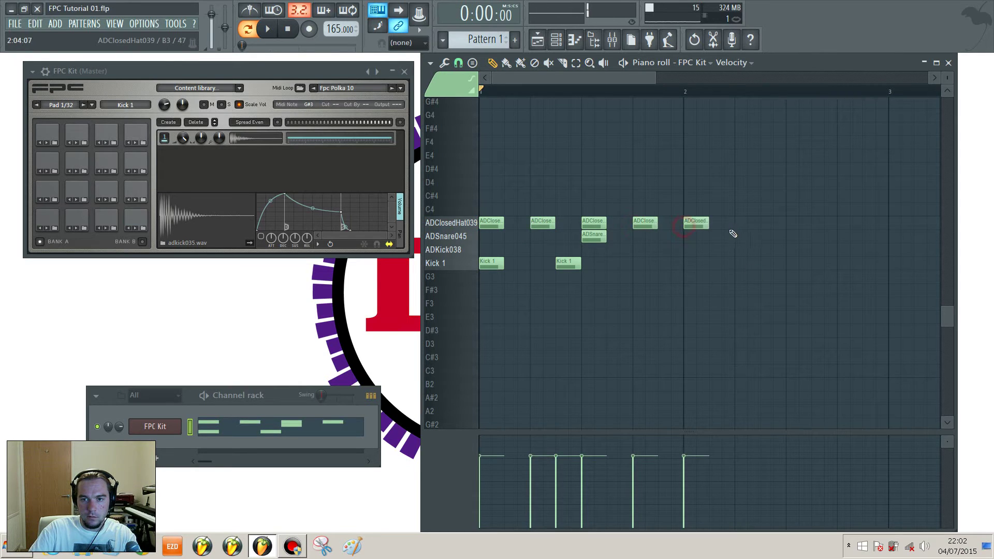
click(743, 224)
click(787, 224)
click(841, 223)
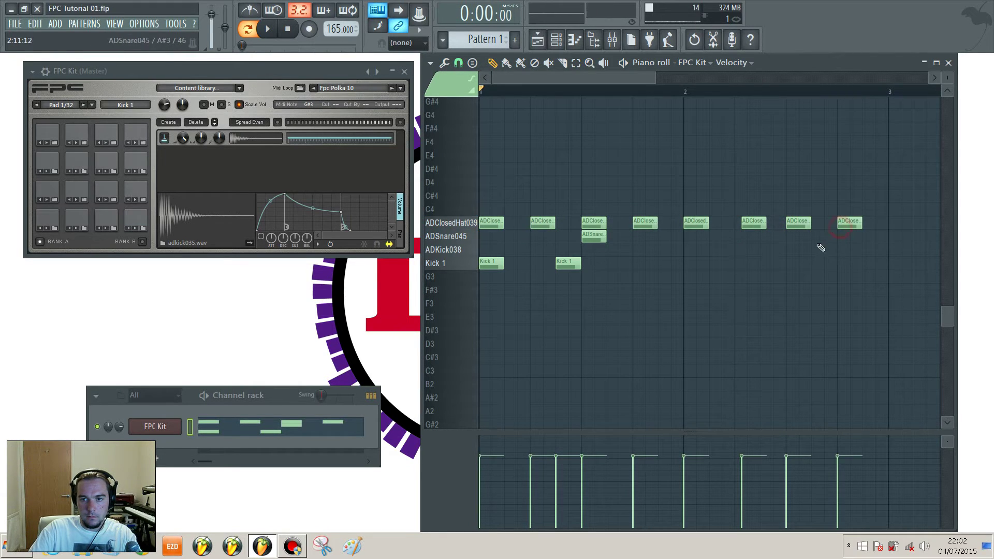
key(space)
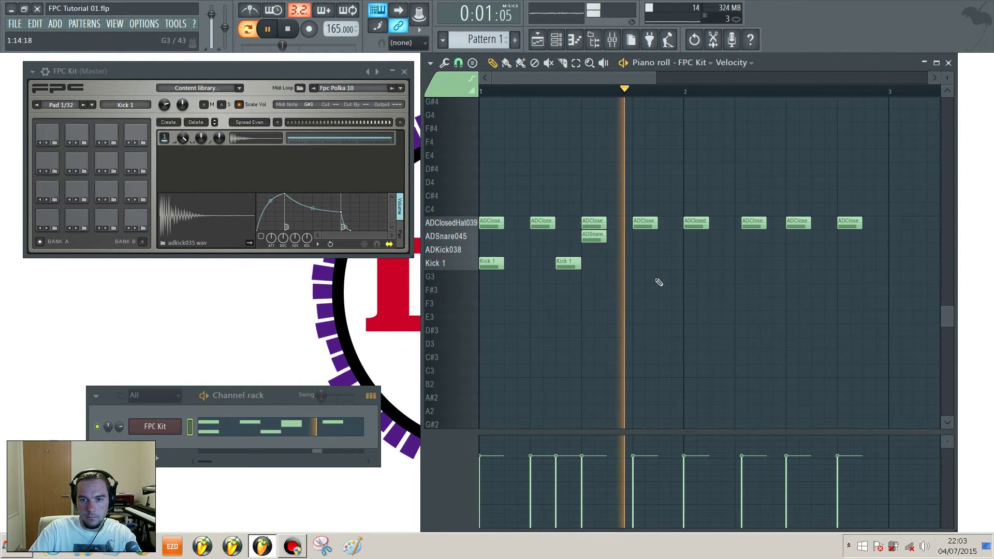
key(space)
- Add Kick 1 notes at step 11 of bar 1 and step 3 of bar 2, plus an ADSnare045 note at step 9 of bar 2
click(622, 264)
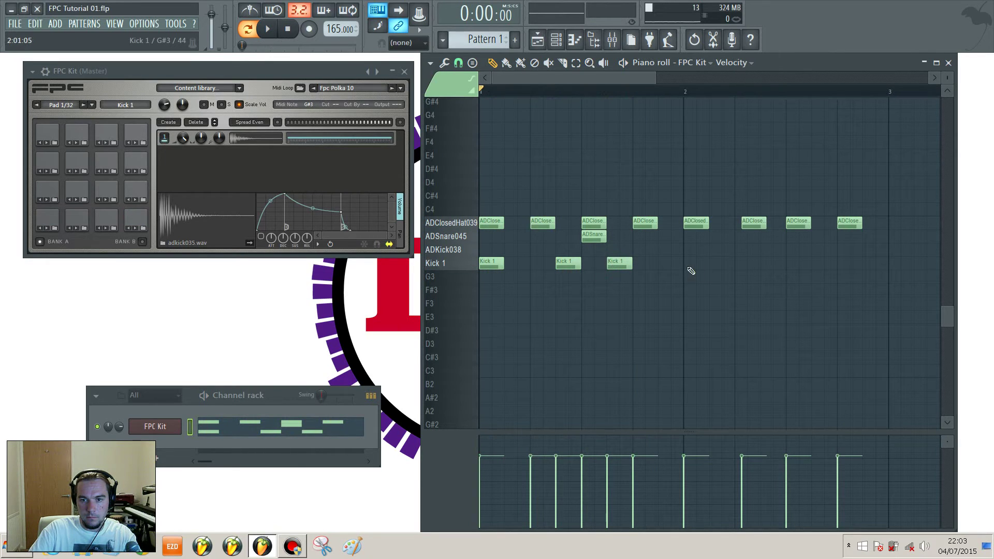
click(713, 265)
click(790, 237)
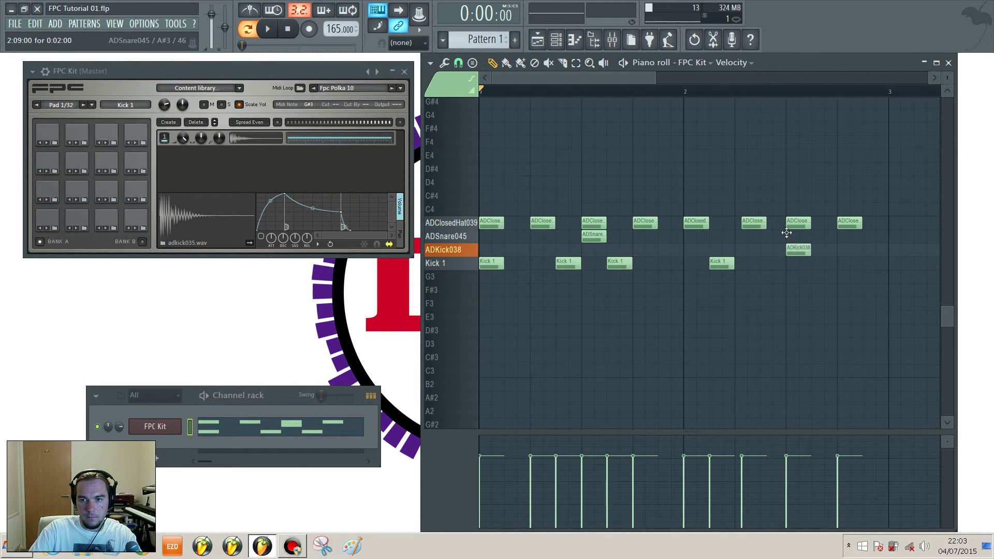
key(space)
key(space)
- Move the kicks at bar 1 step 1 and bar 2 step 3 to ADKick038, and add a Kick 1 note at bar 2 step 7
drag(489, 264, 490, 251)
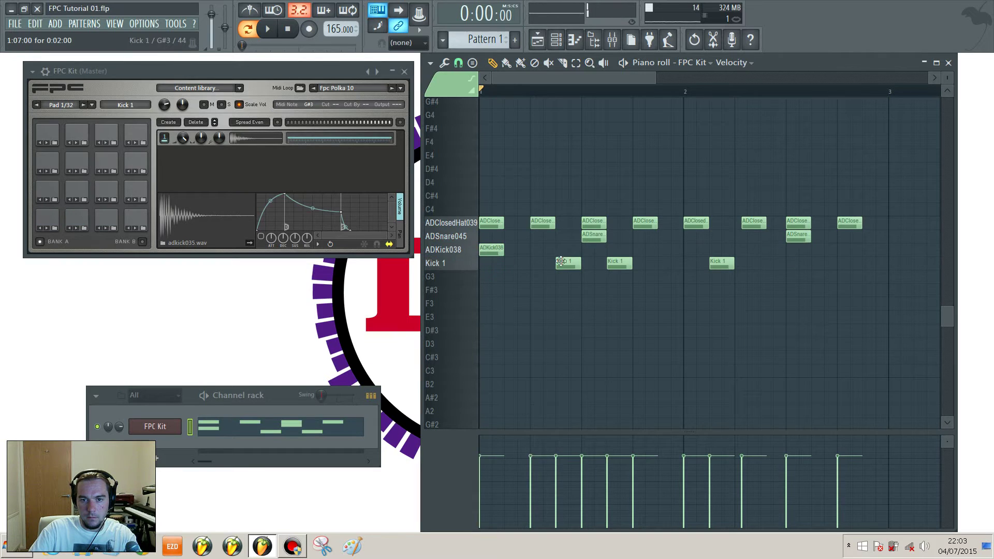
key(space)
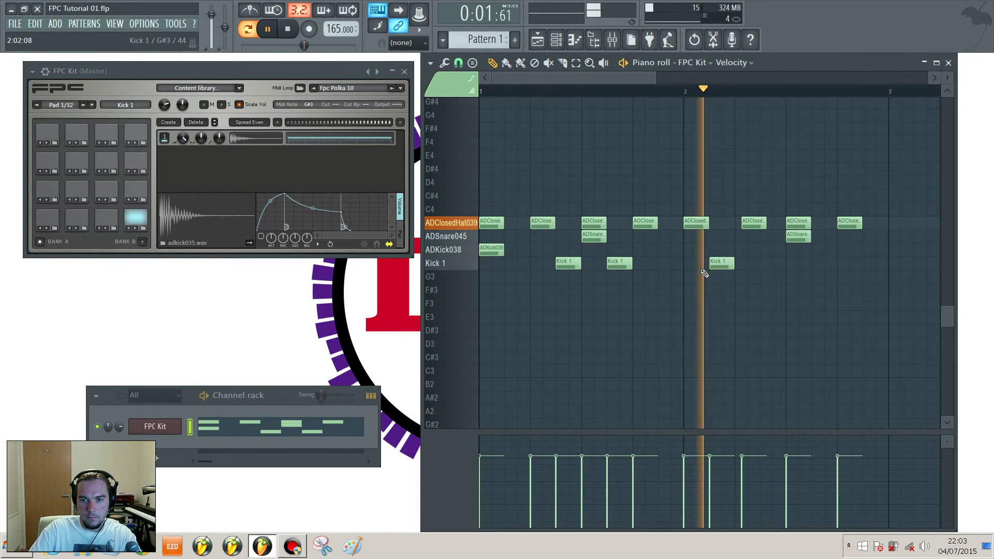
key(space)
click(764, 264)
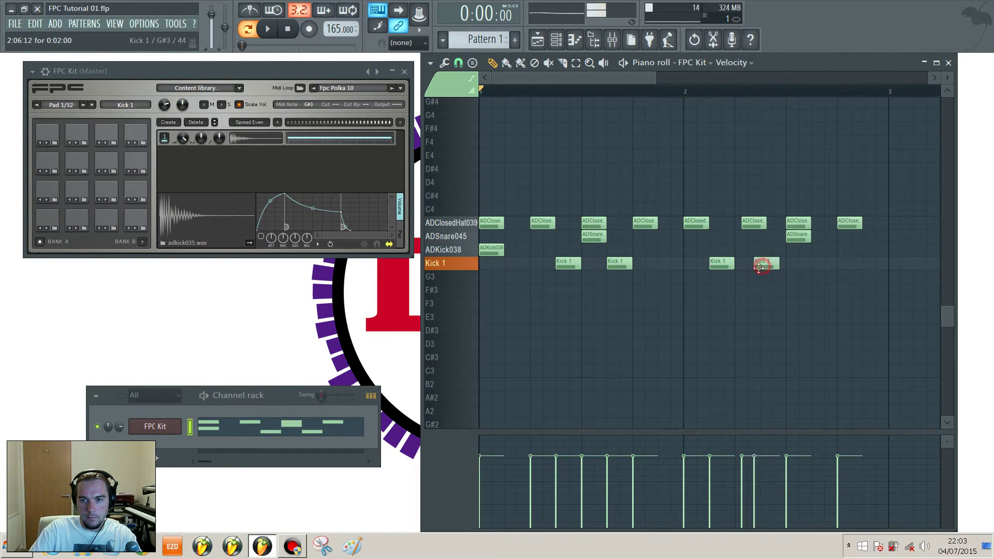
drag(720, 264, 717, 250)
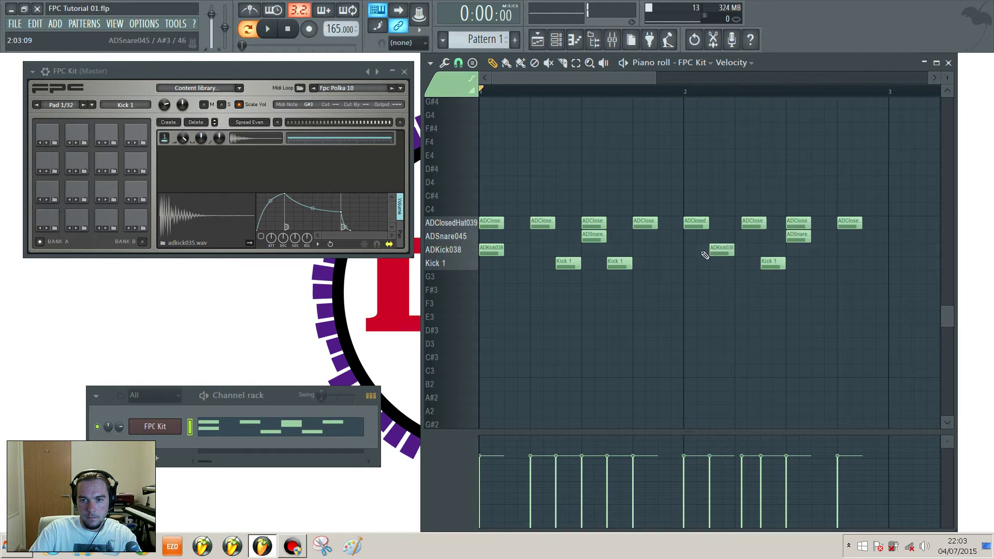
key(space)
- Move all ADKick038 notes back to the Kick 1 row while the pattern plays
scroll(748, 295, down, 2)
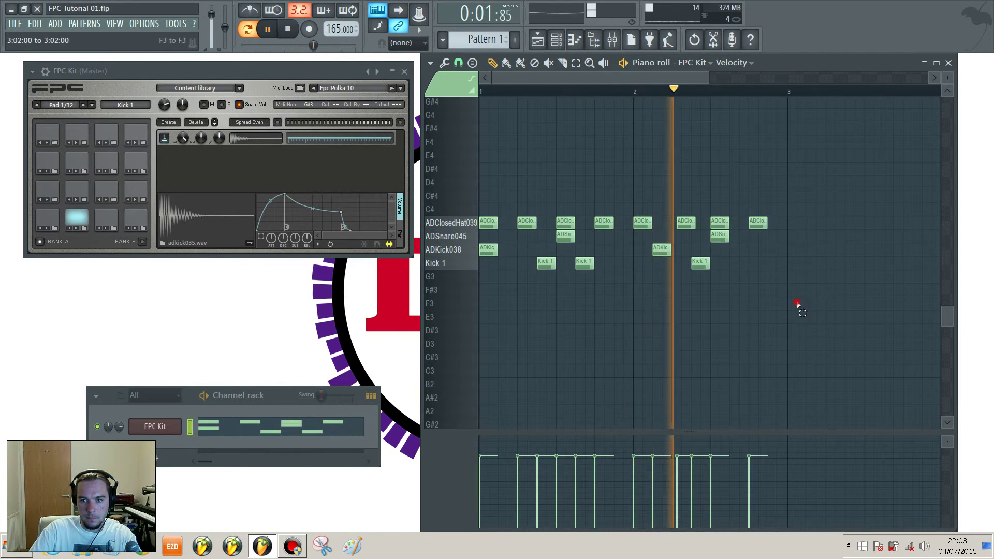
drag(799, 306, 499, 199)
ctrl+click(599, 325)
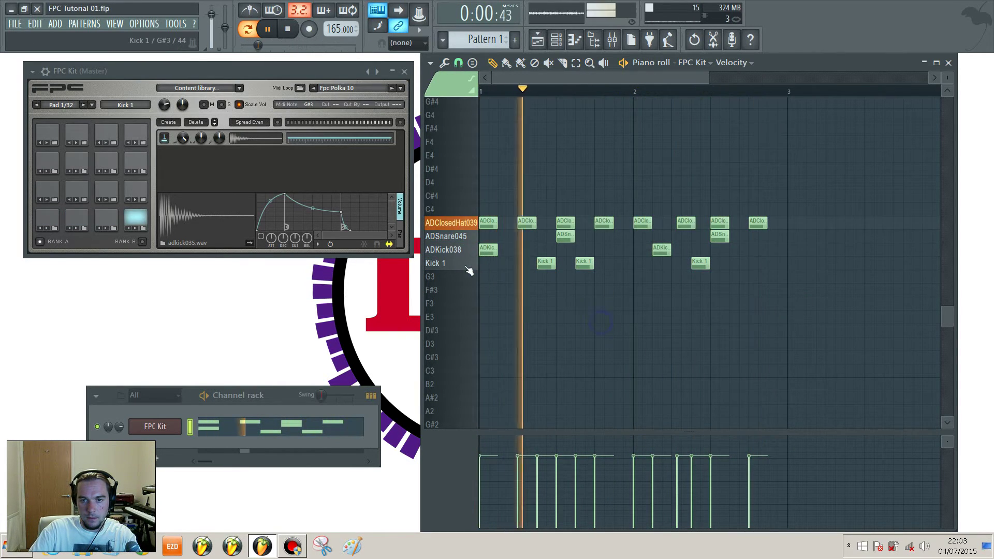
ctrl+click(444, 251)
drag(489, 252, 489, 264)
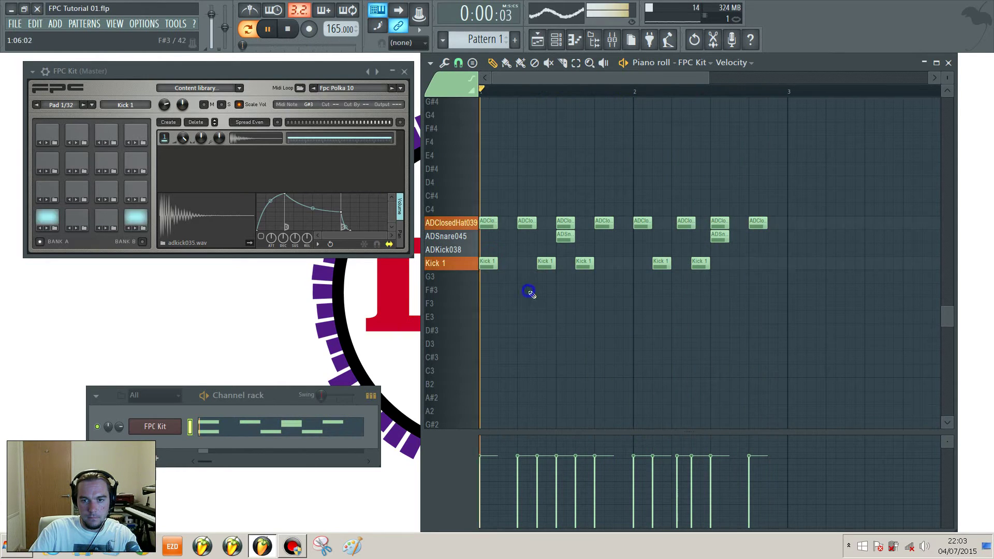
- Duplicate the whole two-bar drum pattern into bars 3 and 4, then clear the note selection
key(ctrl+a)
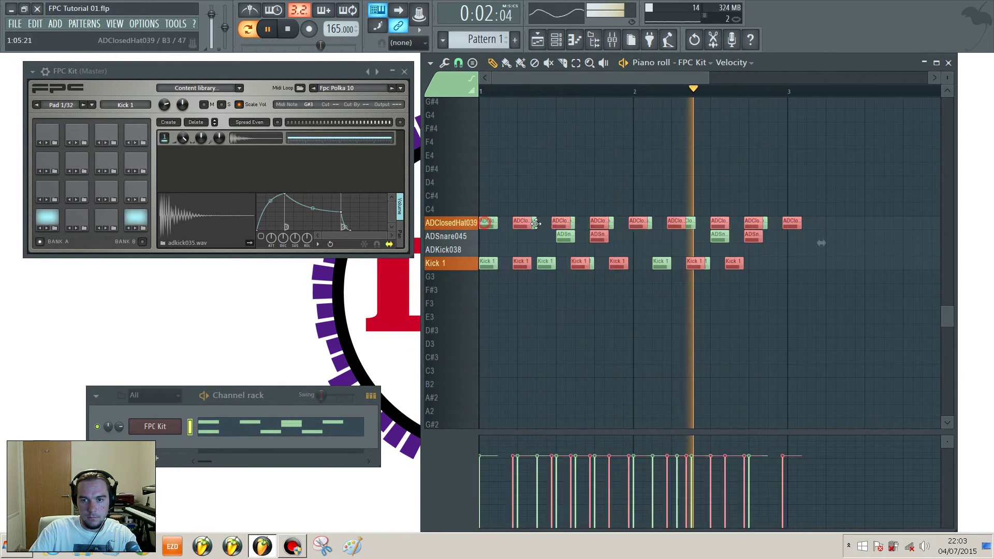
key(ctrl+b)
scroll(800, 258, down, 3)
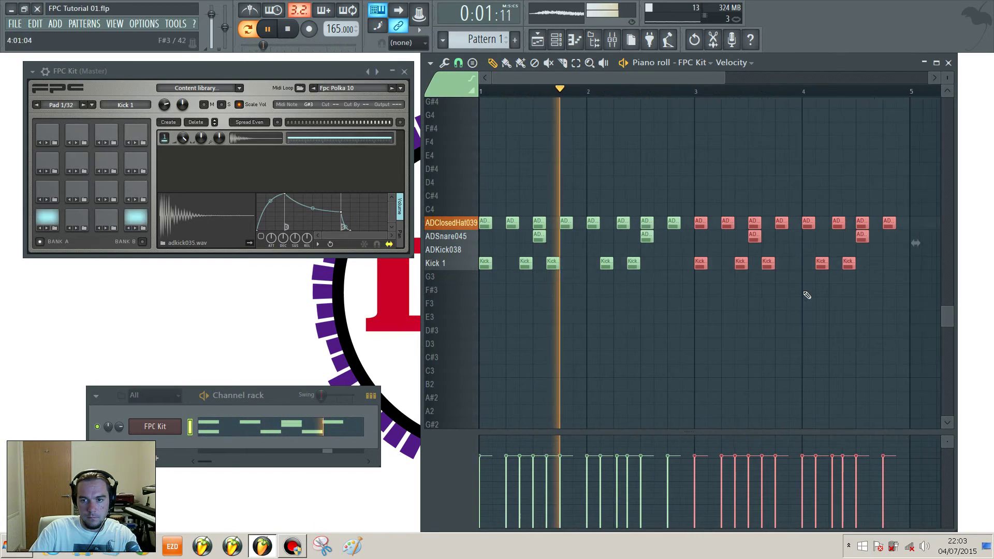
ctrl+click(797, 312)
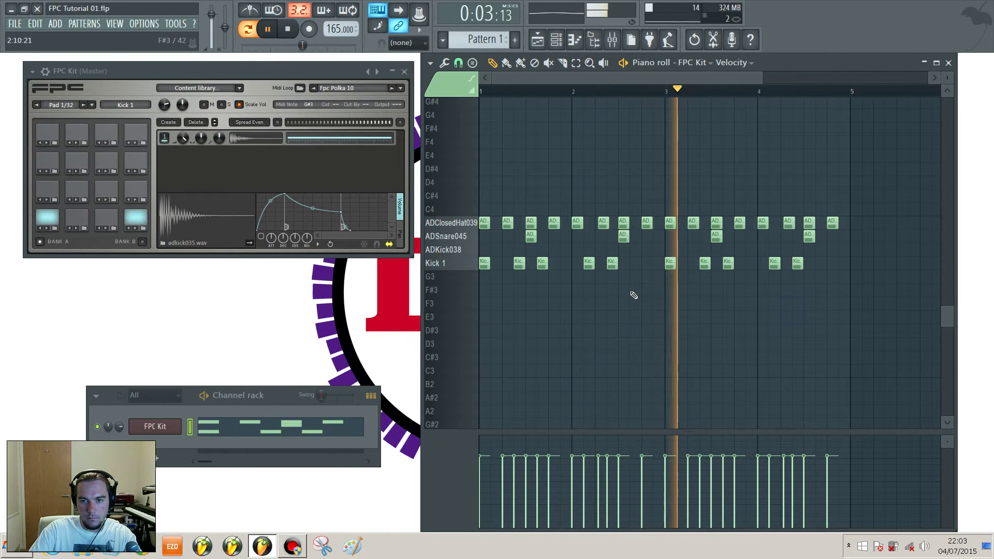
- Stop playback and add a Kick 1 note at step 13 of bar 2
scroll(632, 291, up, 3)
scroll(689, 310, down, 2)
scroll(854, 335, down, 2)
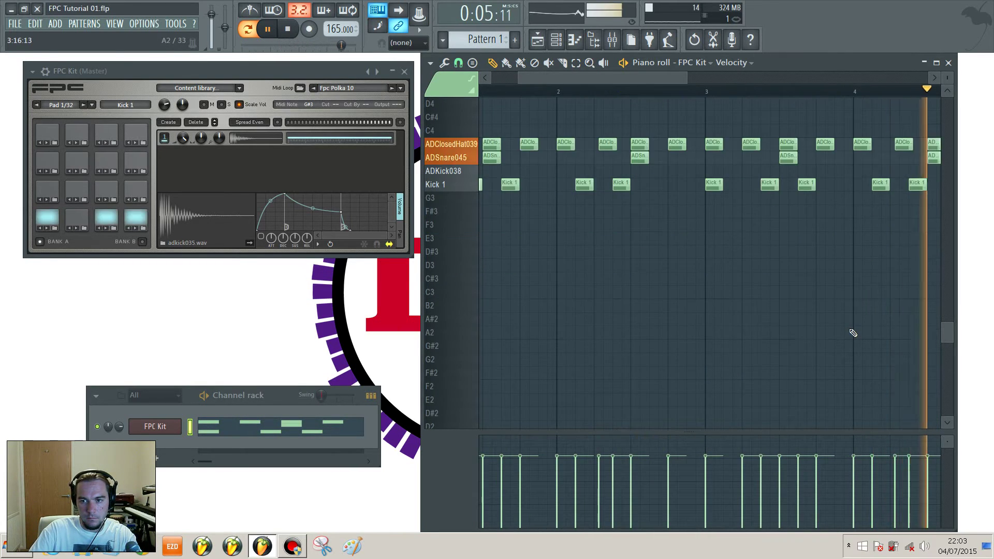
scroll(851, 310, down, 1)
mouse_move(843, 255)
mouse_down()
mouse_move(709, 371)
mouse_move(719, 352)
mouse_up()
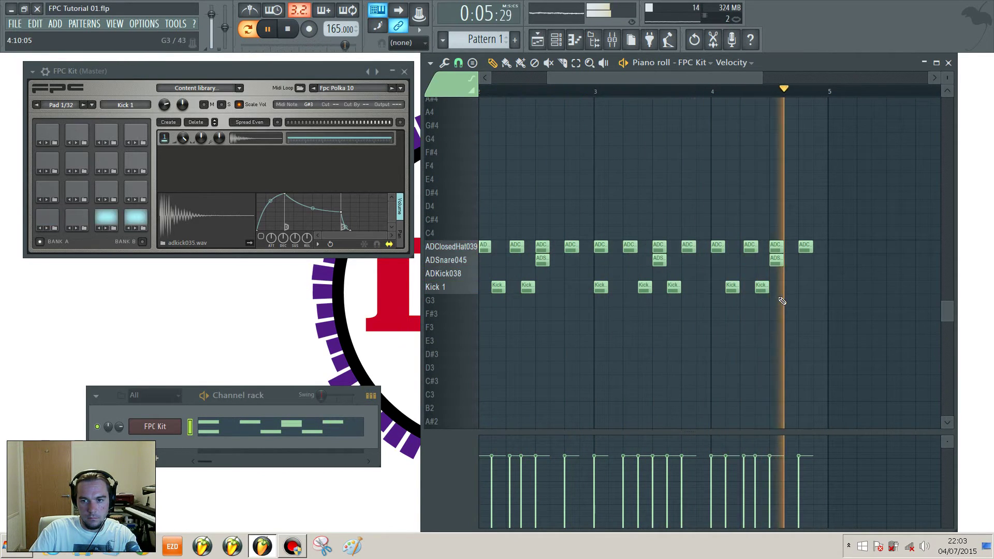
key(space)
drag(685, 316, 740, 357)
click(624, 330)
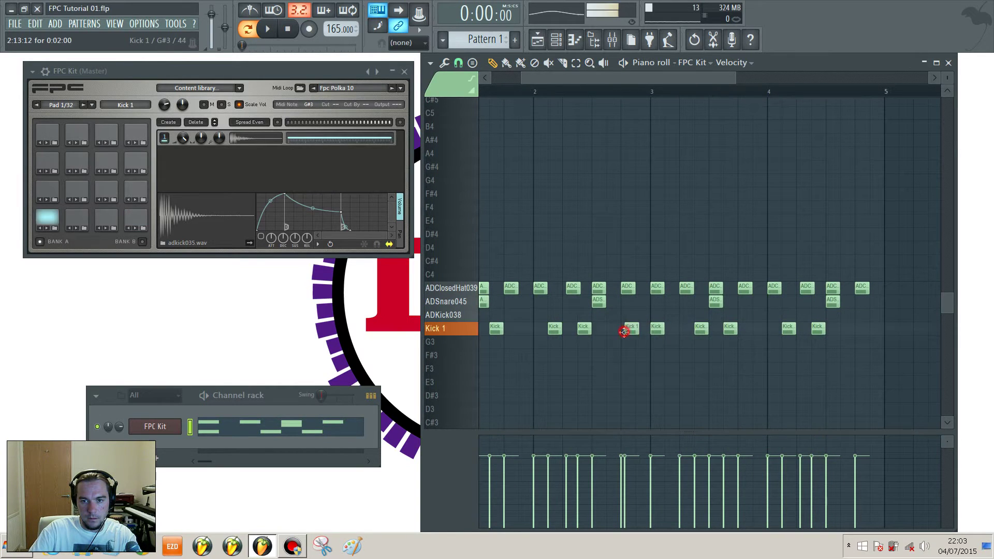
drag(623, 185, 761, 126)
scroll(691, 166, down, 3)
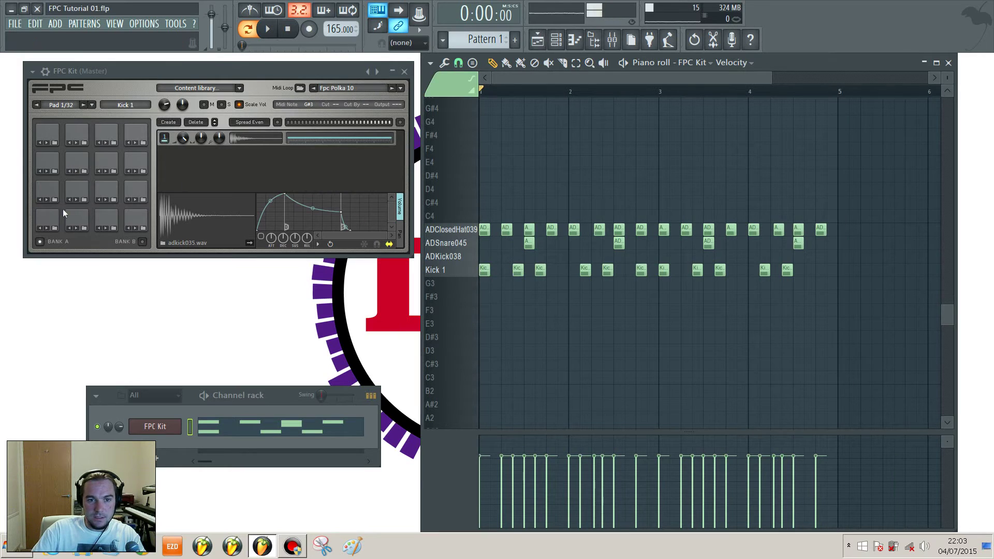
- Audition the four assigned FPC pads one by one, then play back part of the pattern
click(47, 217)
click(76, 217)
click(106, 218)
click(135, 220)
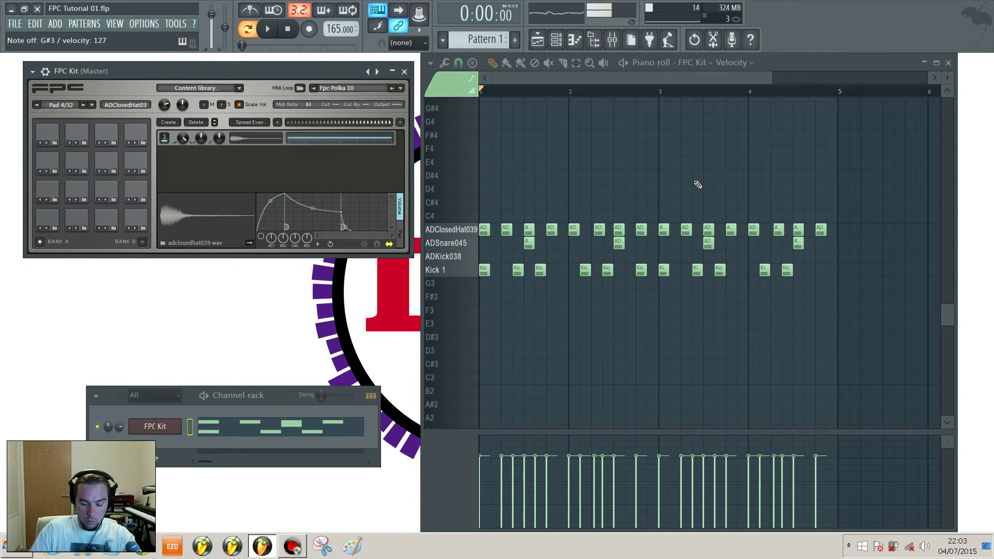
key(space)
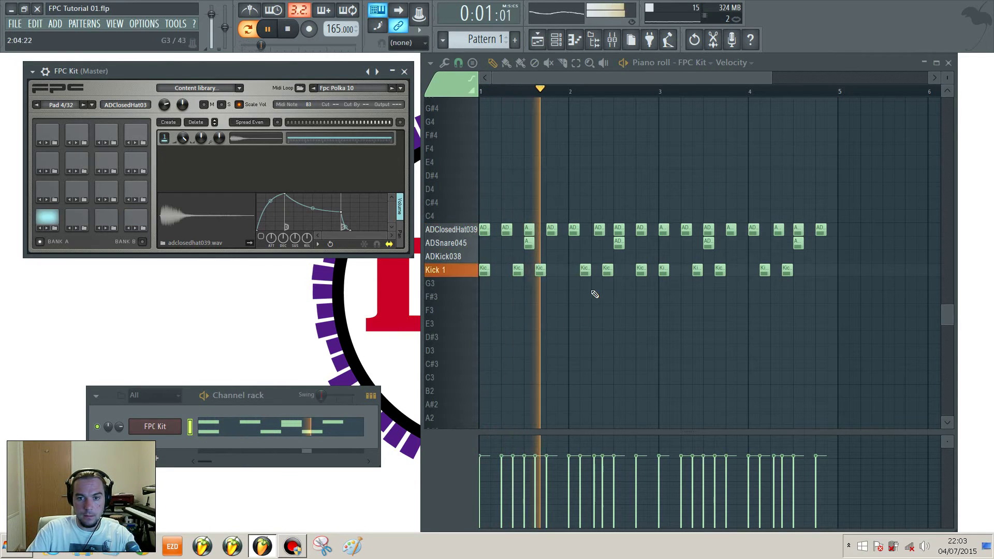
key(space)
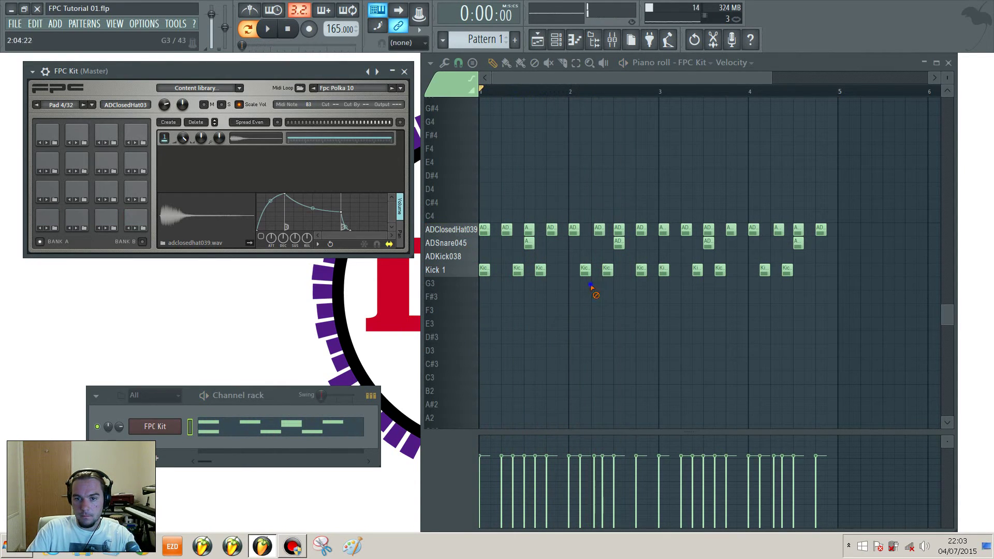
- Delete the Kick 1 note at step 3 of bar 2
right_click(585, 269)
click(608, 282)
right_click(612, 286)
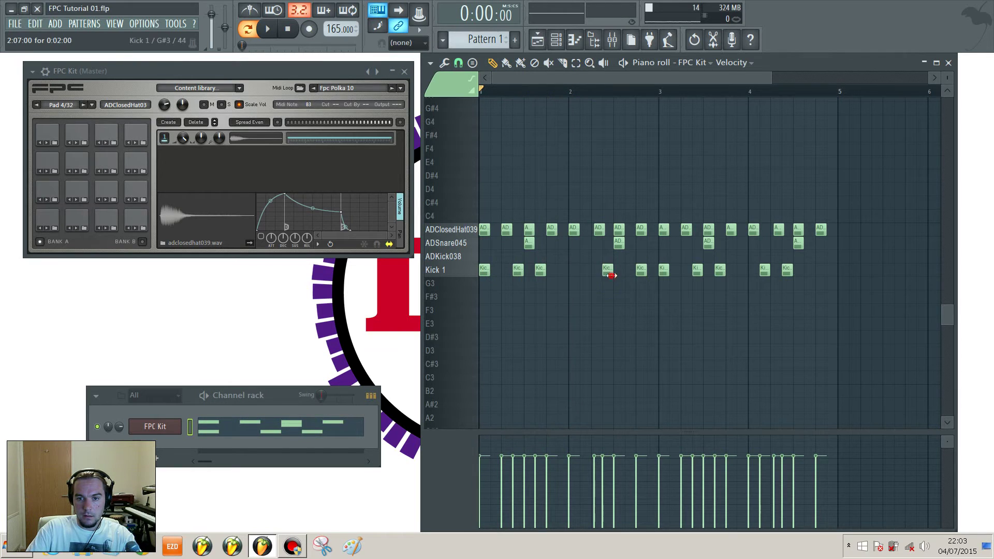
- Replace the Kick 1 note at step 7 of bar 2 with one at step 5, then briefly play the pattern
right_click(607, 276)
click(540, 269)
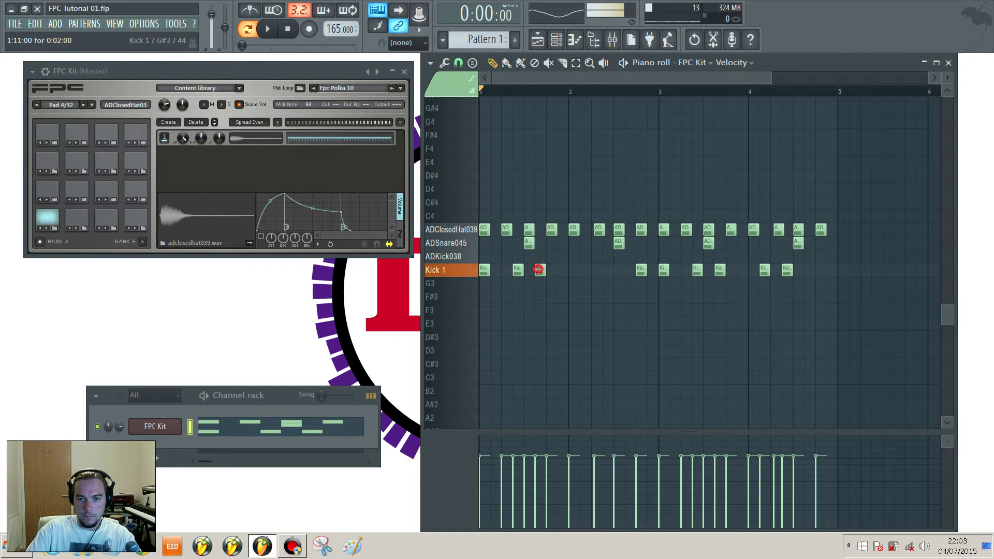
click(597, 271)
key(space)
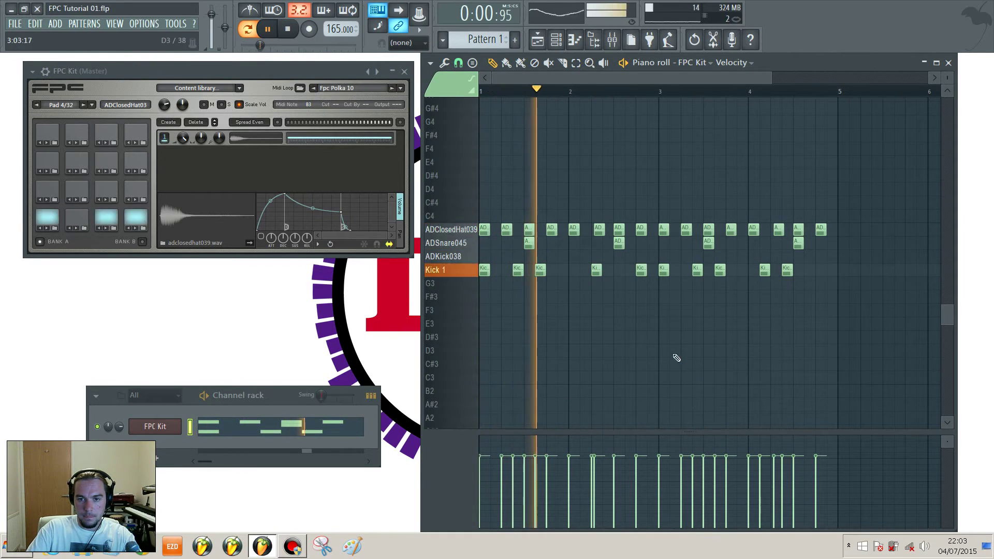
key(space)
- Move the slightly late closed-hat notes in bars 2 and 4 onto step 5 of their bars
scroll(606, 299, up, 3)
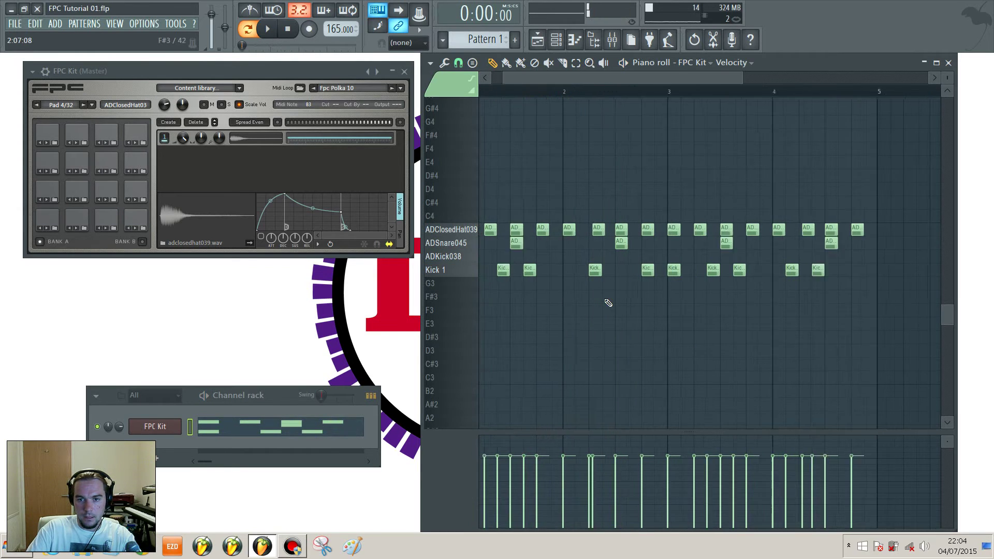
click(585, 233)
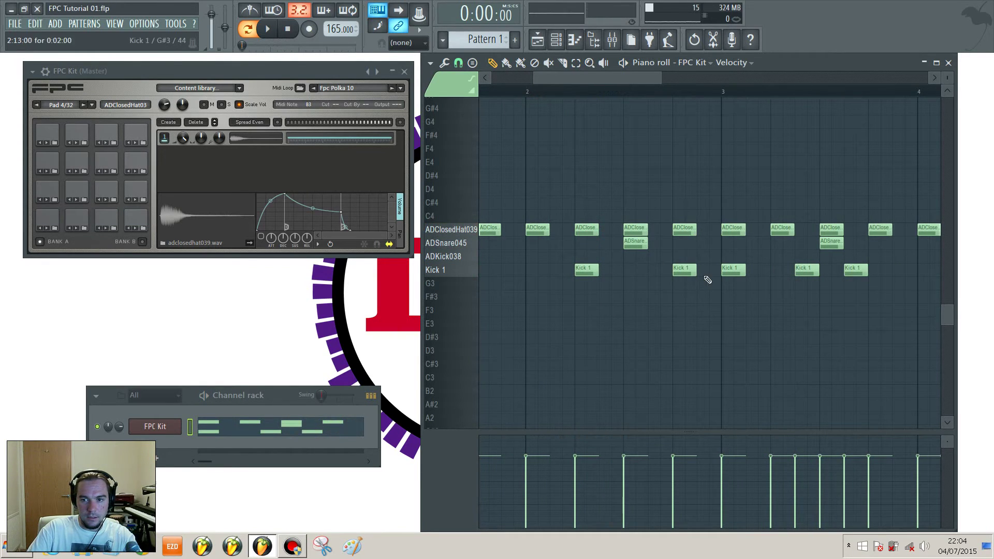
scroll(716, 304, down, 3)
scroll(743, 259, up, 3)
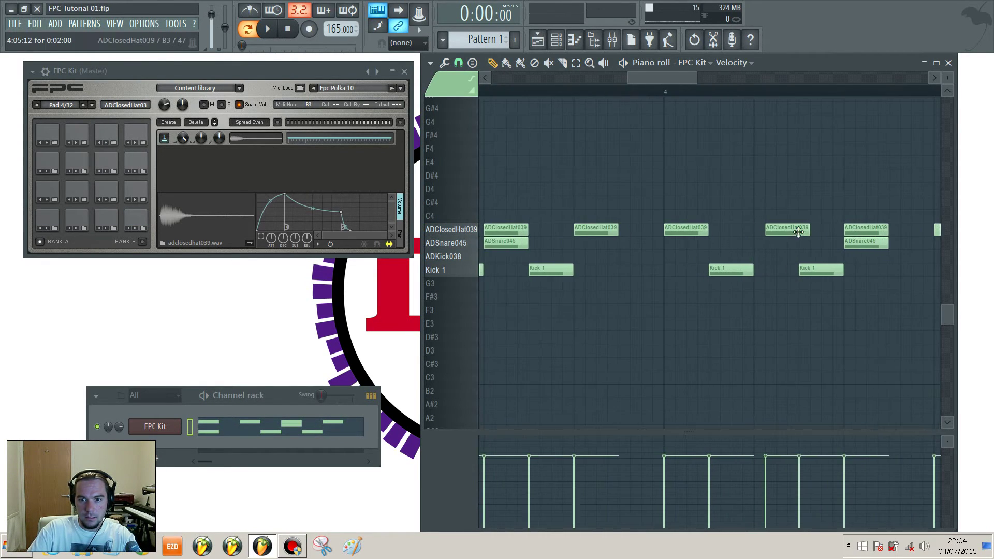
- Play back the full pattern, delete the last closed-hat note at step 13 of bar 4, and stop playback
key(space)
scroll(595, 295, down, 6)
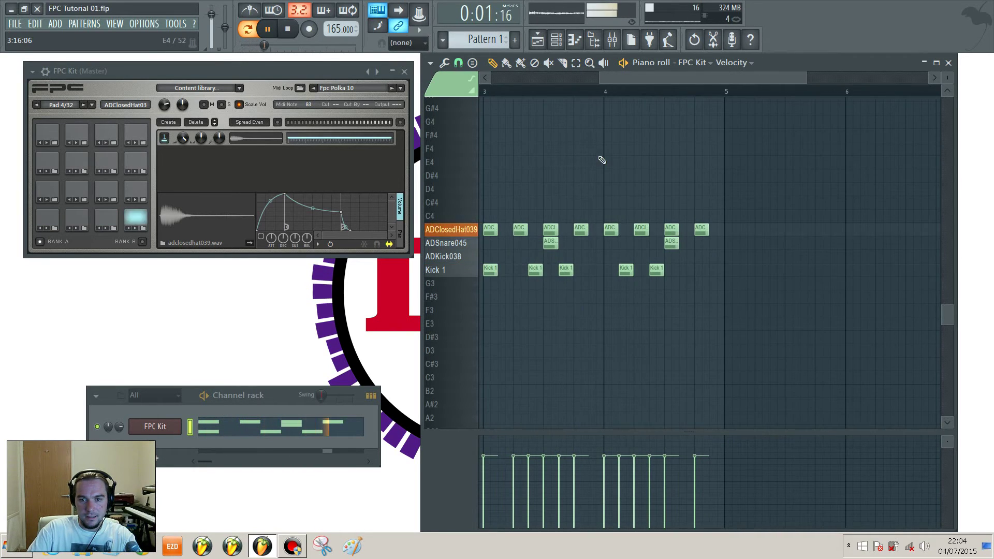
scroll(694, 222, down, 3)
scroll(694, 216, down, 2)
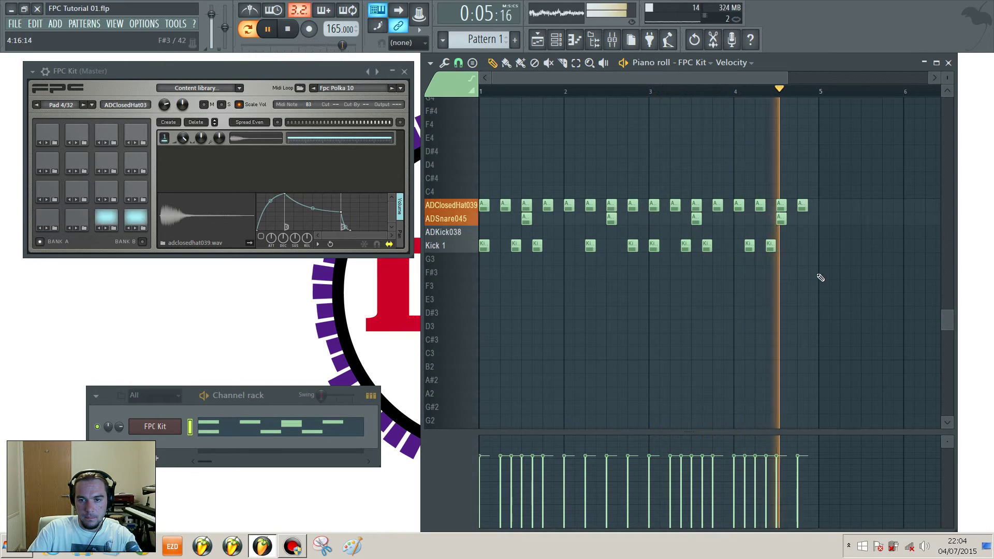
right_click(802, 205)
key(space)
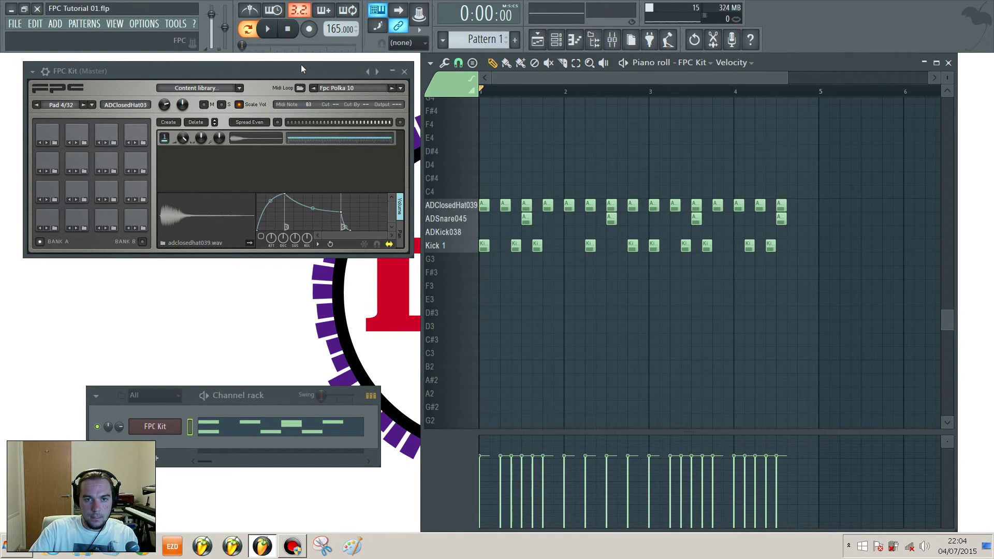
drag(301, 67, 294, 103)
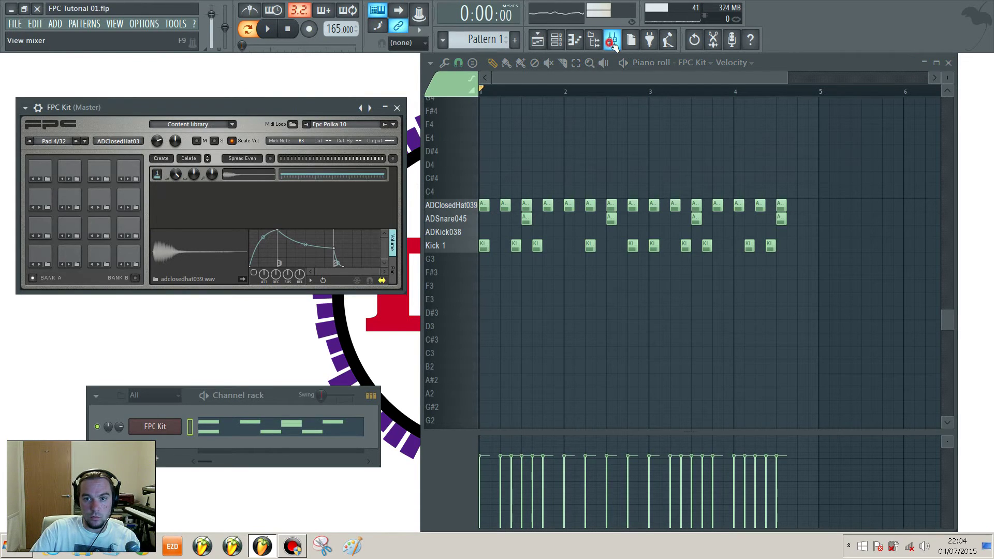
click(612, 44)
click(613, 44)
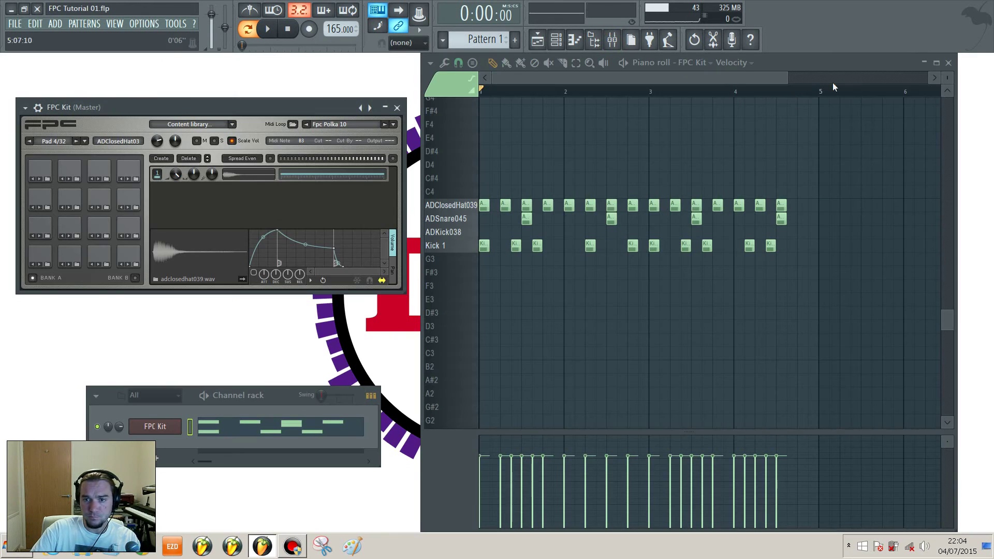
click(160, 427)
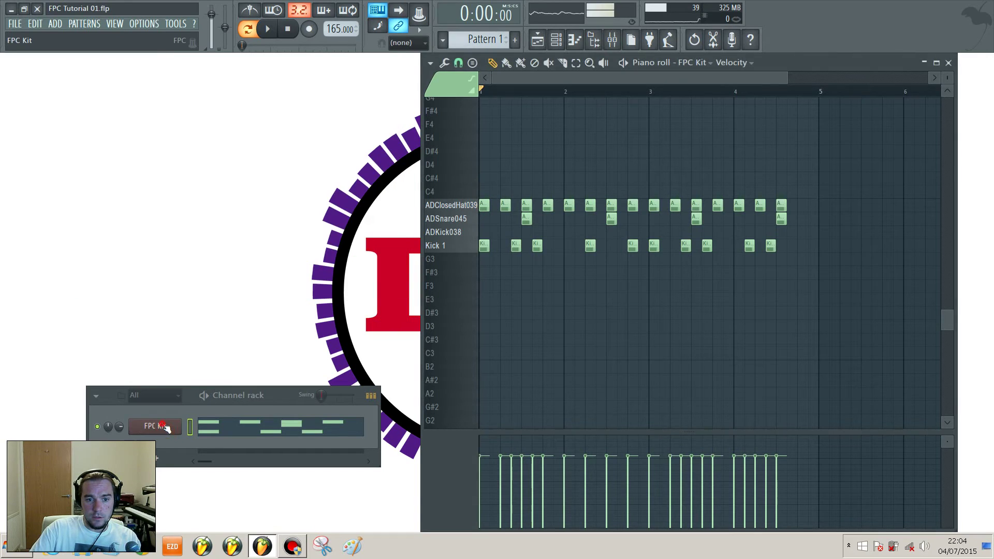
click(161, 427)
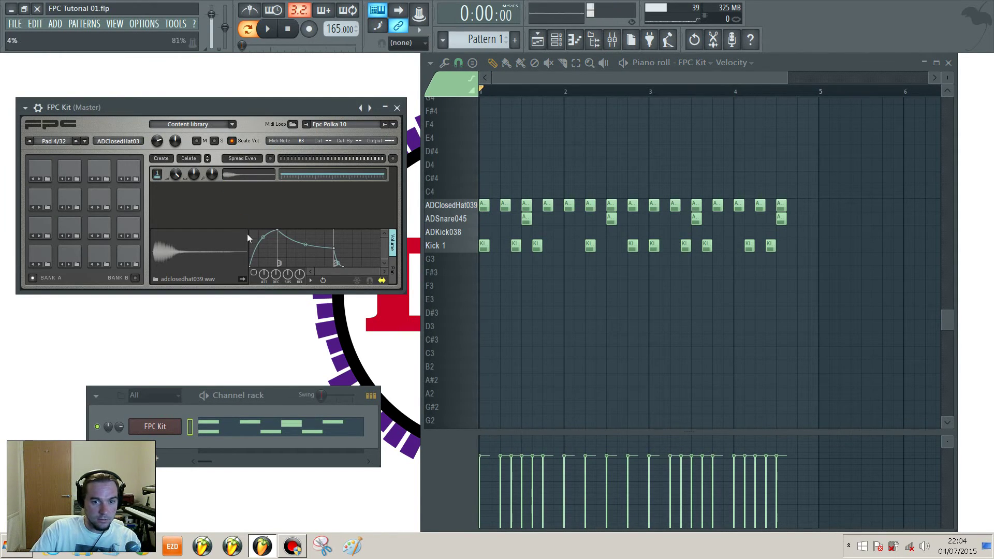
- Show the FPC Kit channel settings and route the channel to mixer track 2
click(25, 108)
click(24, 108)
click(37, 107)
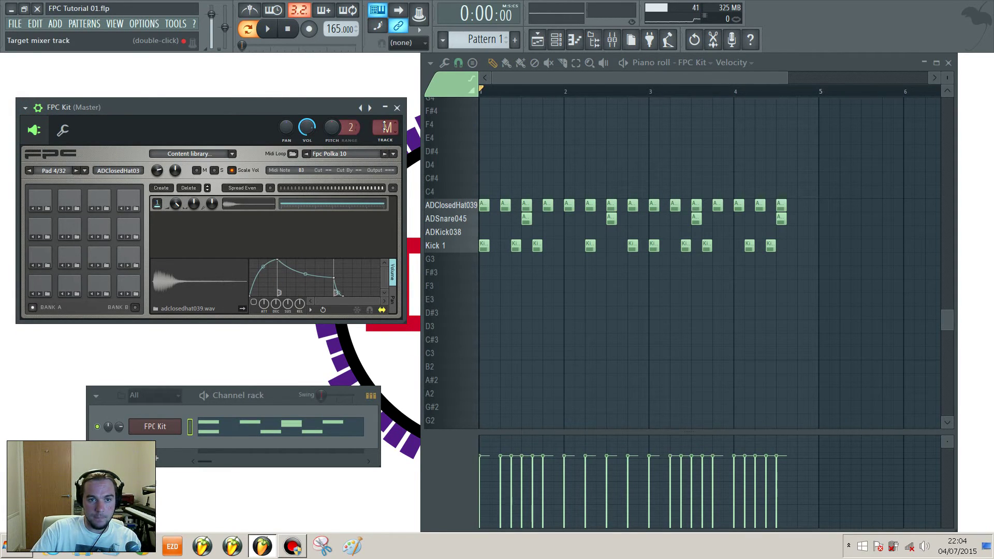
scroll(384, 126, up, 1)
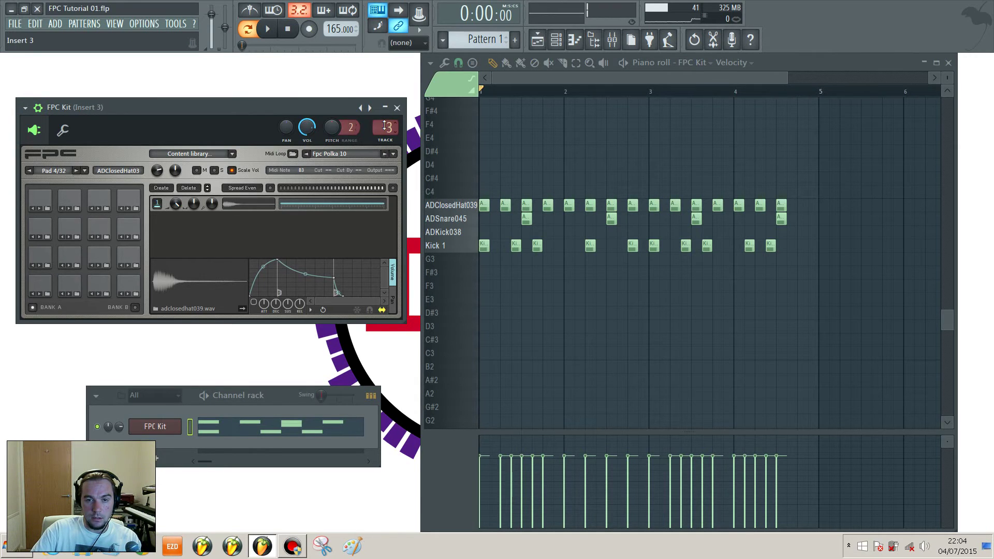
- Rename mixer track Insert 2 as FPC
click(612, 41)
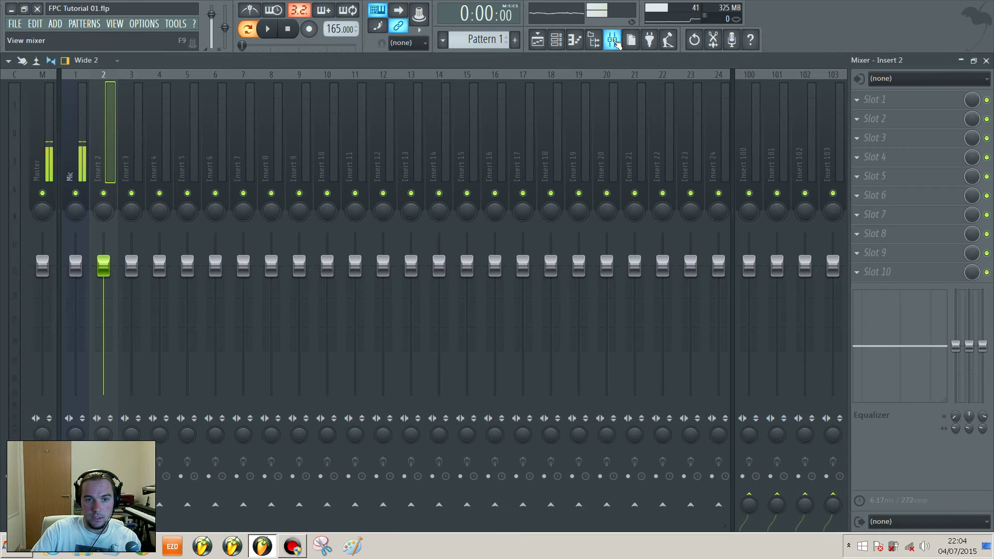
right_click(119, 72)
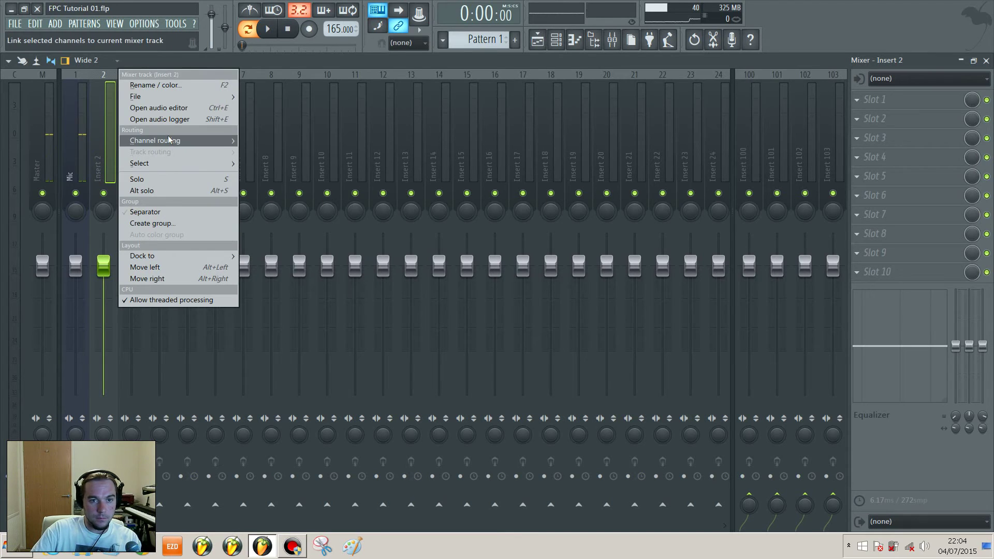
click(173, 85)
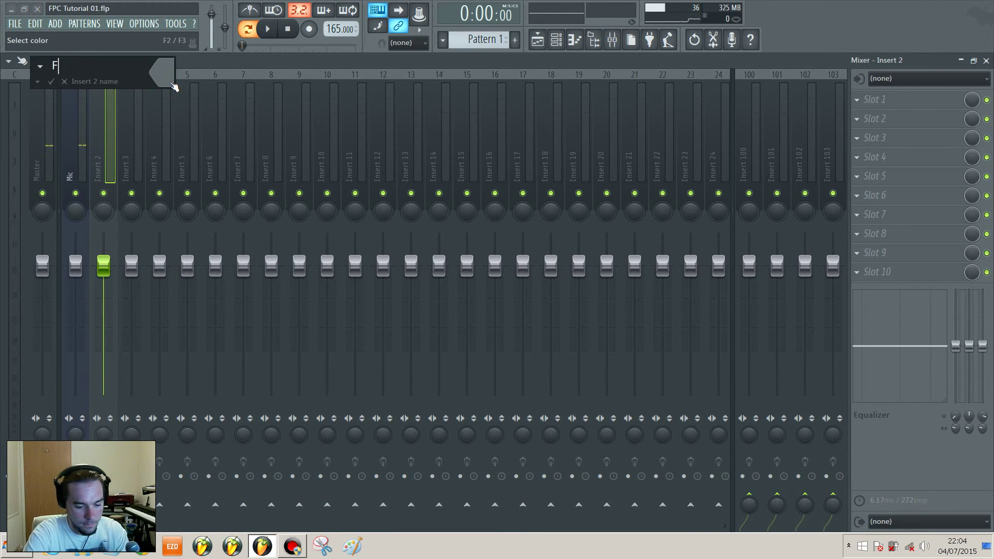
text(FPC)
key(Return)
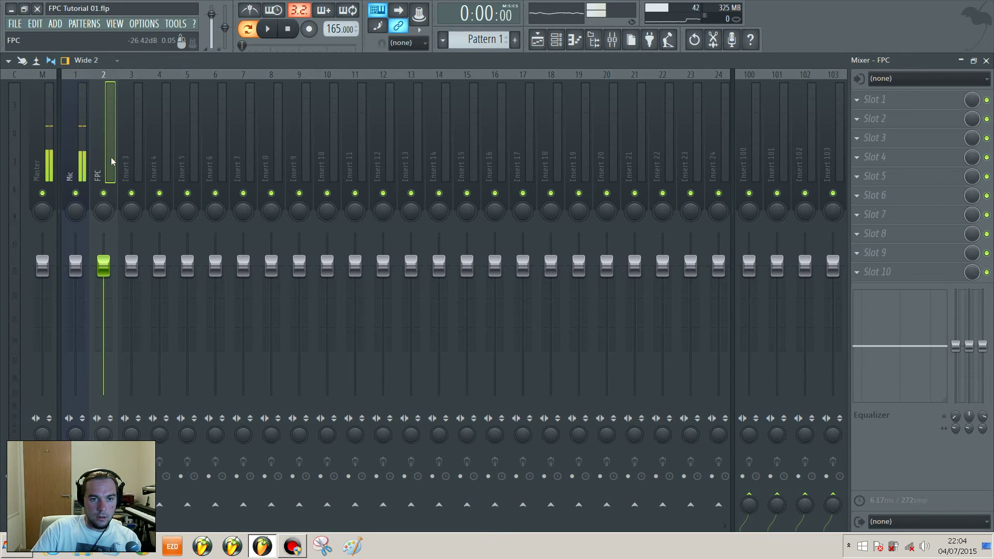
- Play the pattern to check the signal on the FPC mixer track, then stop and close the mixer
key(space)
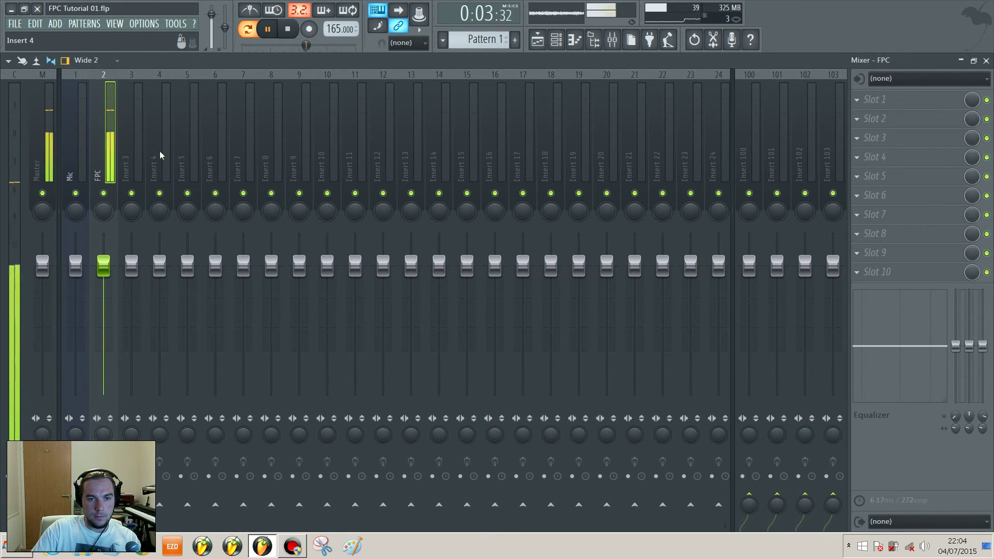
key(space)
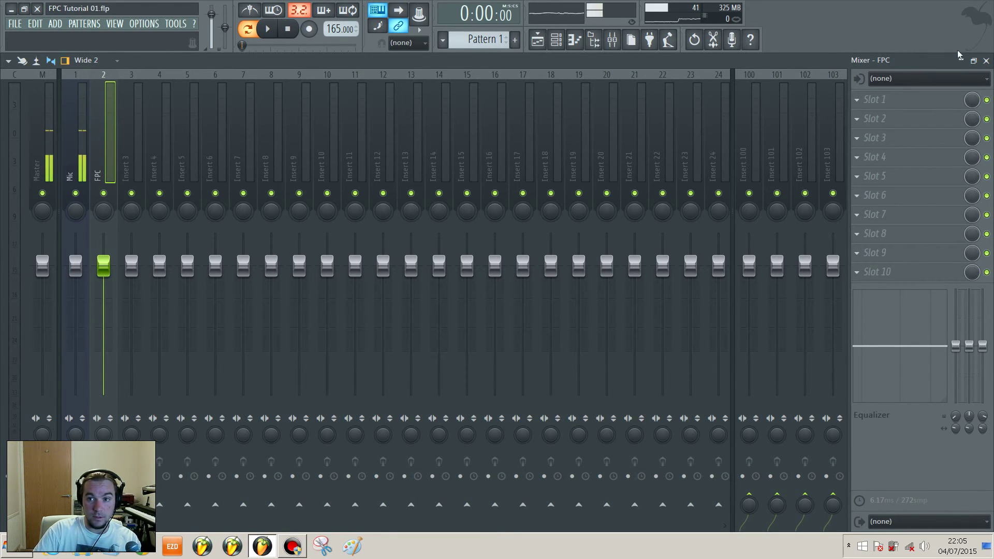
click(986, 61)
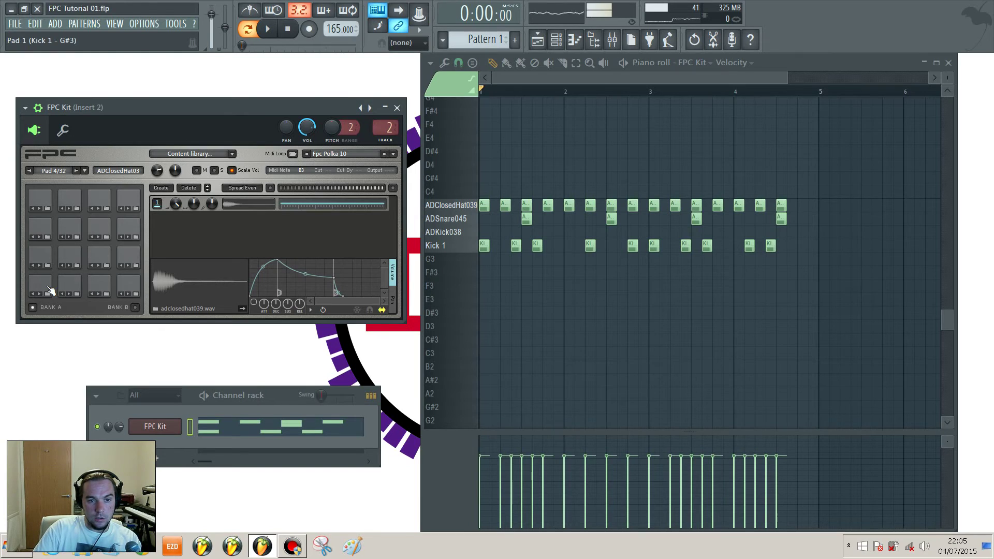
- Set the ADSnare045 pad's output to 1 in the FPC kit and check its routing by playing the pattern with the mixer open
click(99, 282)
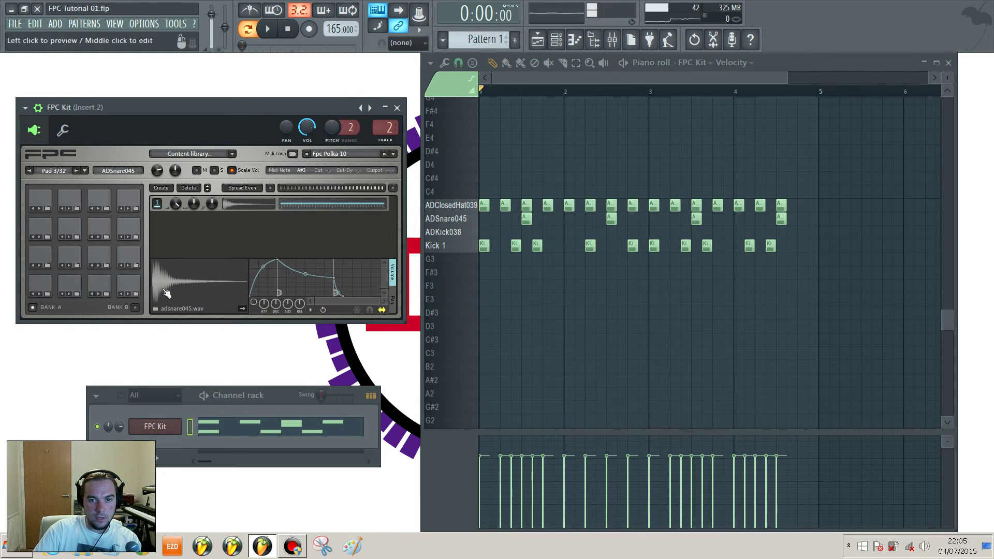
click(106, 282)
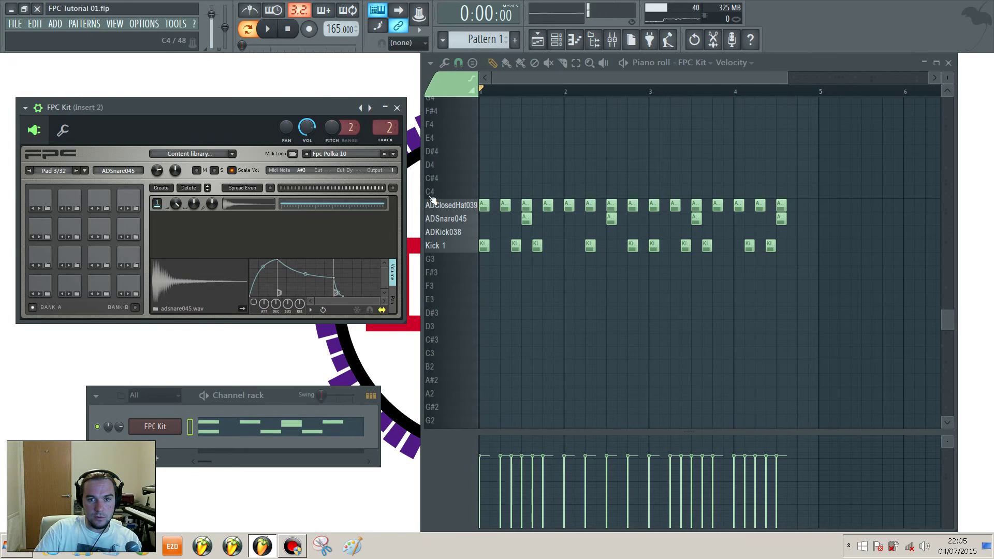
click(612, 40)
key(space)
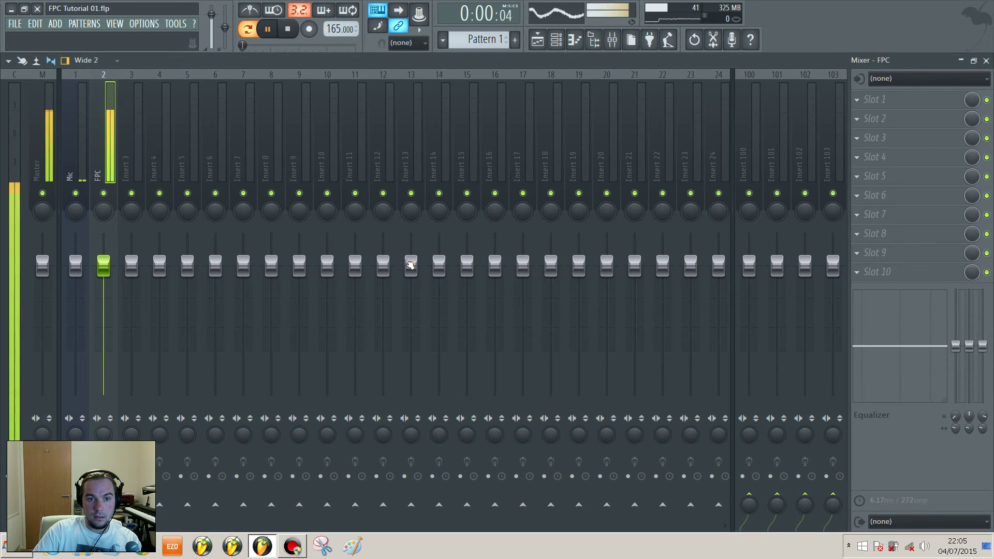
key(space)
- Rename mixer track Insert 3 as Snare, then play the pattern to check the snare's signal on it
right_click(136, 160)
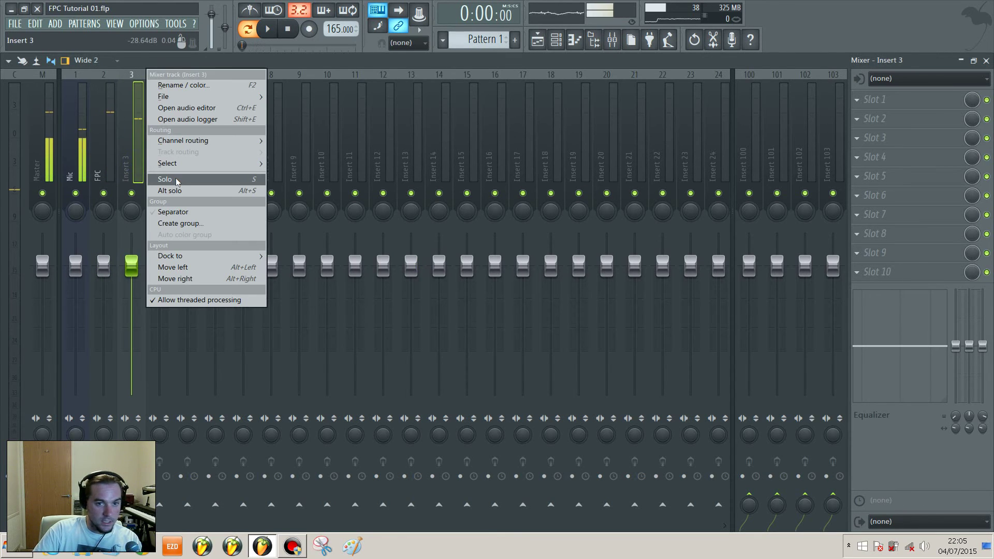
click(188, 88)
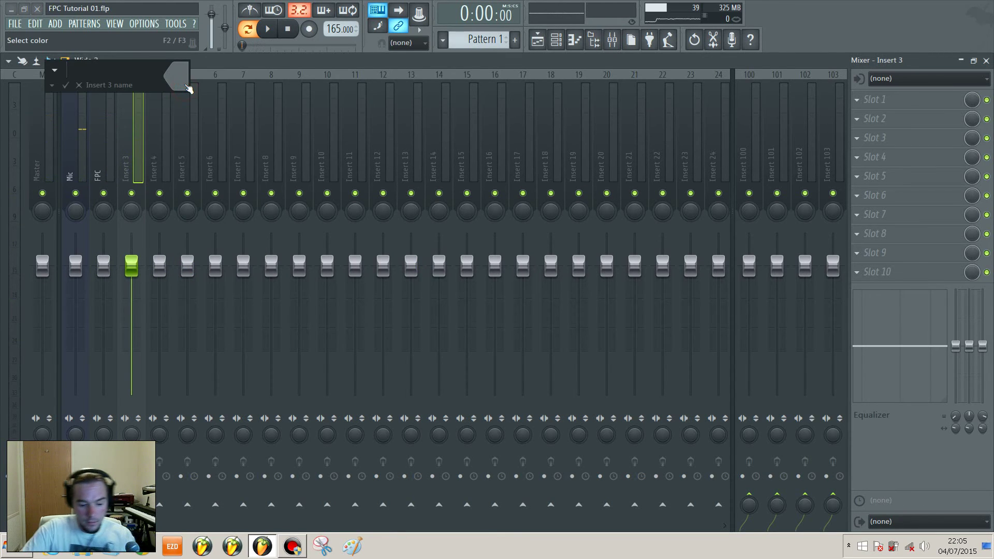
text(Snare)
key(Return)
key(space)
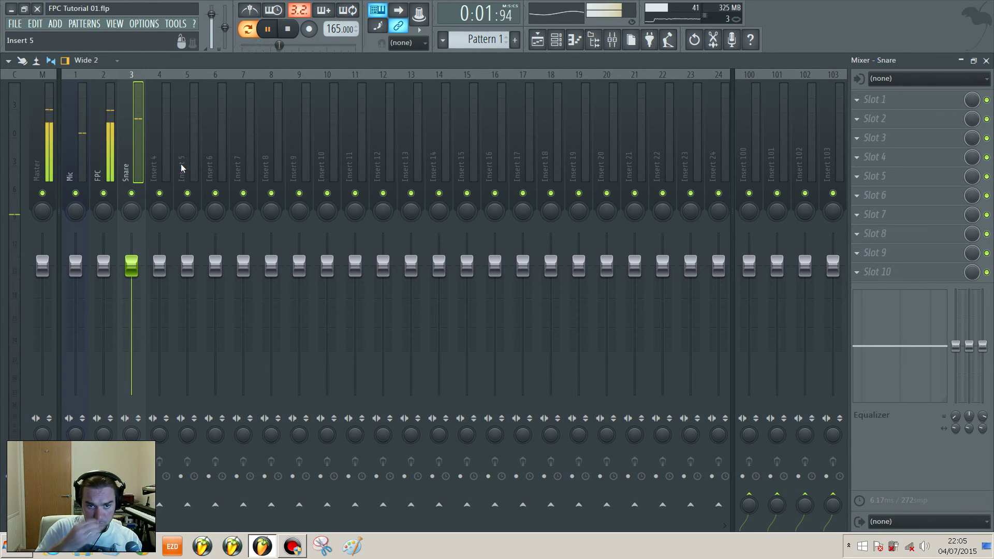
key(space)
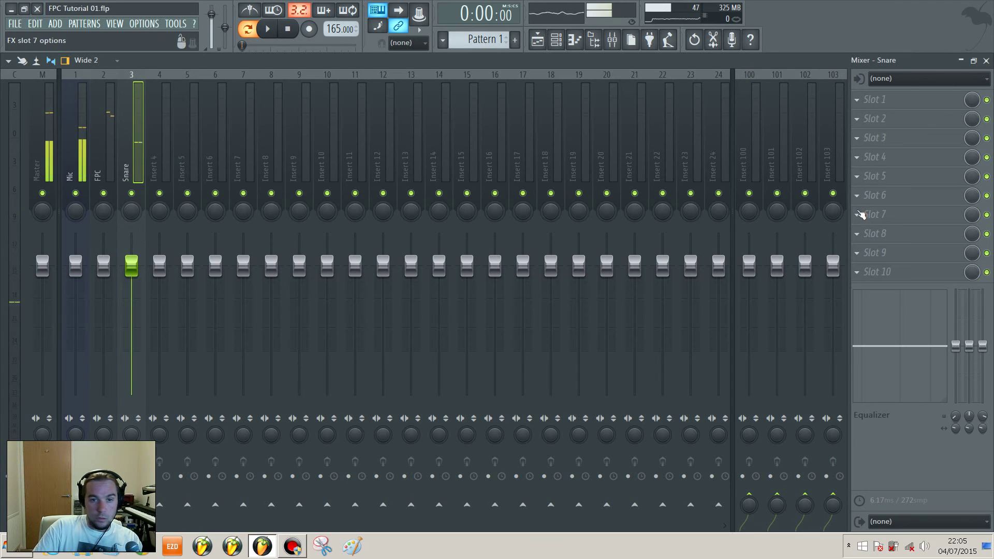
- Load Fruity Delay 2 into effect slot 5 of the Snare track and play the pattern through it, closing the plugin when done
click(857, 176)
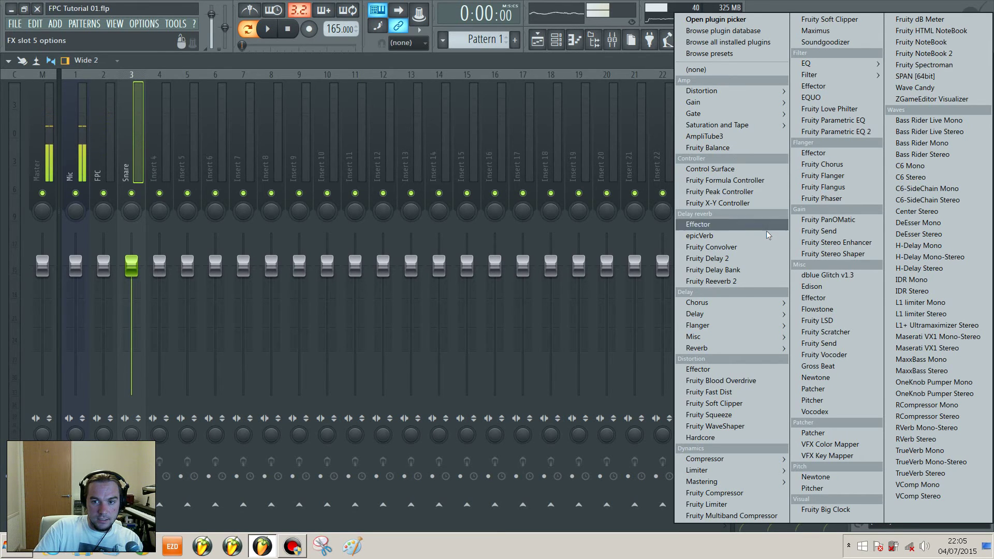
click(698, 258)
key(space)
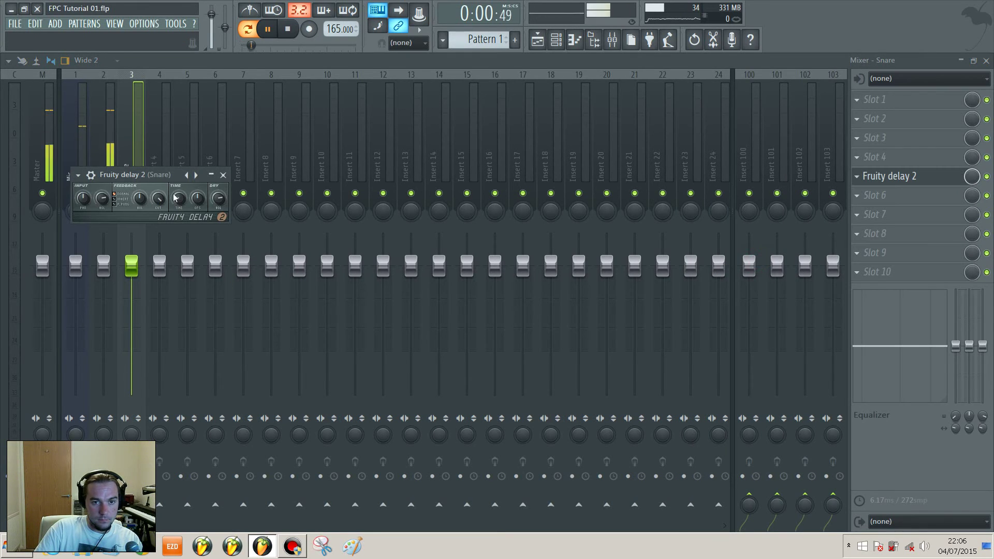
drag(166, 176, 412, 175)
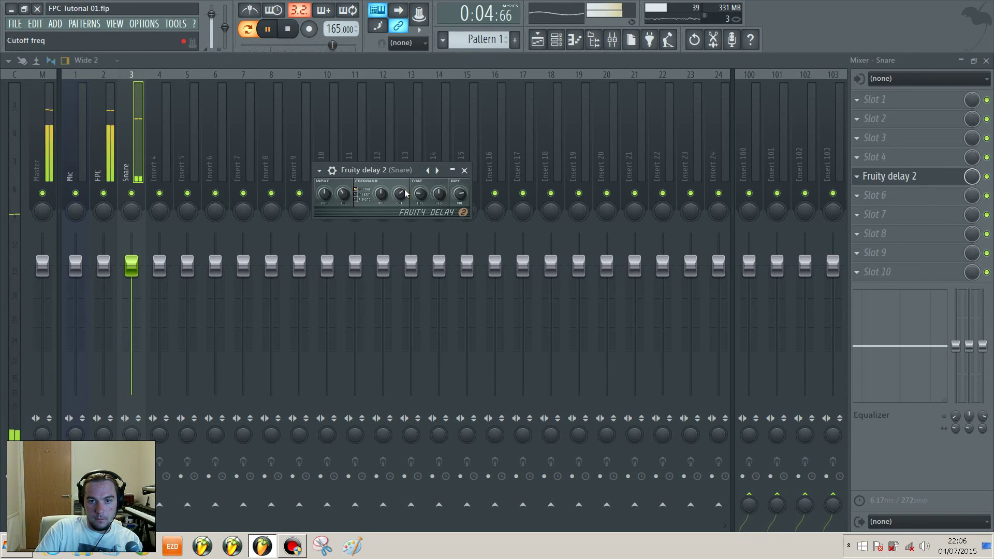
click(465, 171)
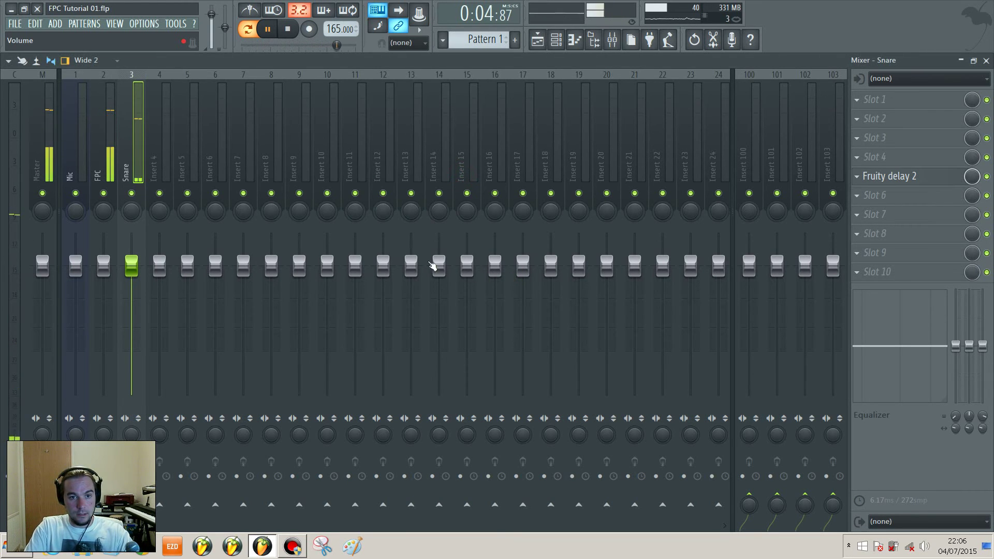
key(space)
- Select the FPC mixer track and open the FPC Kit from the channel rack while keeping the mixer visible
click(110, 156)
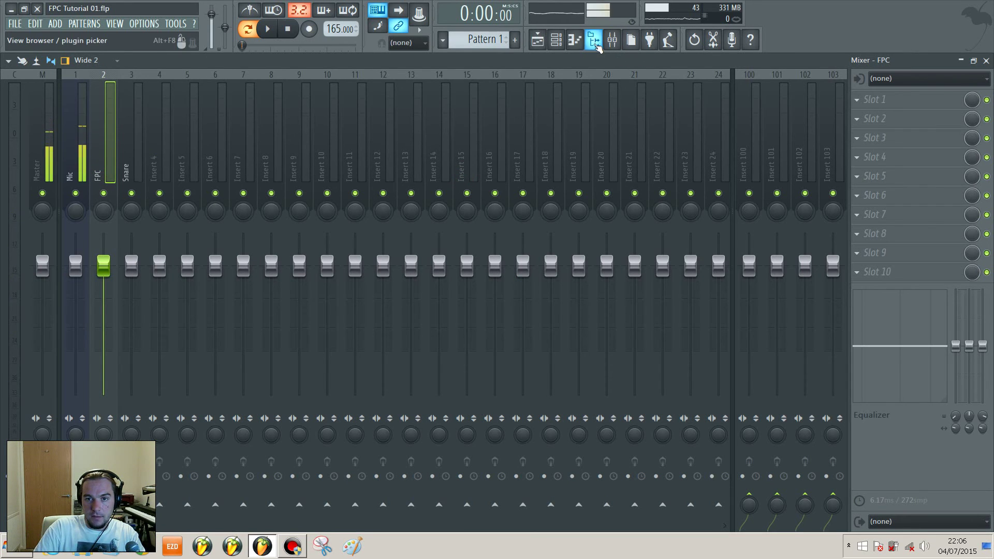
click(573, 41)
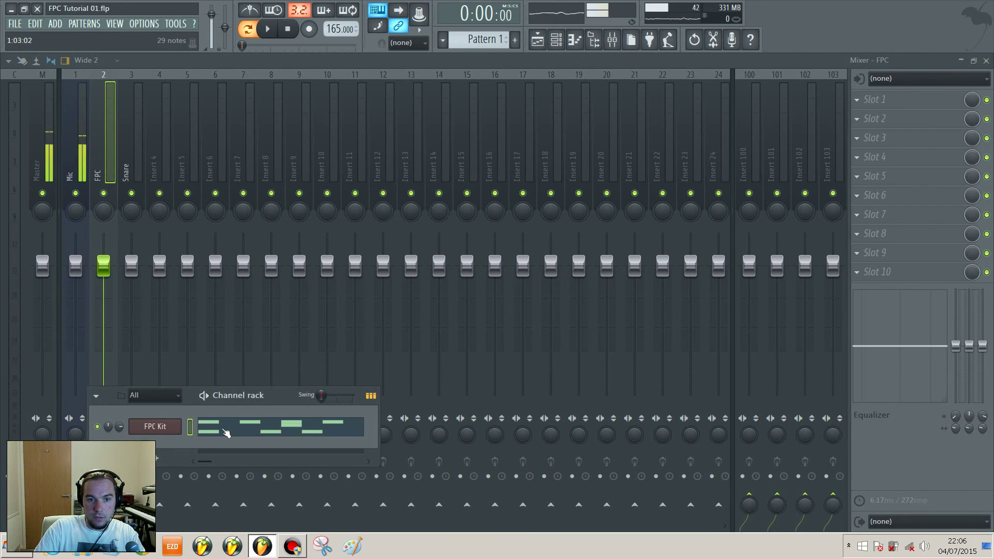
click(141, 433)
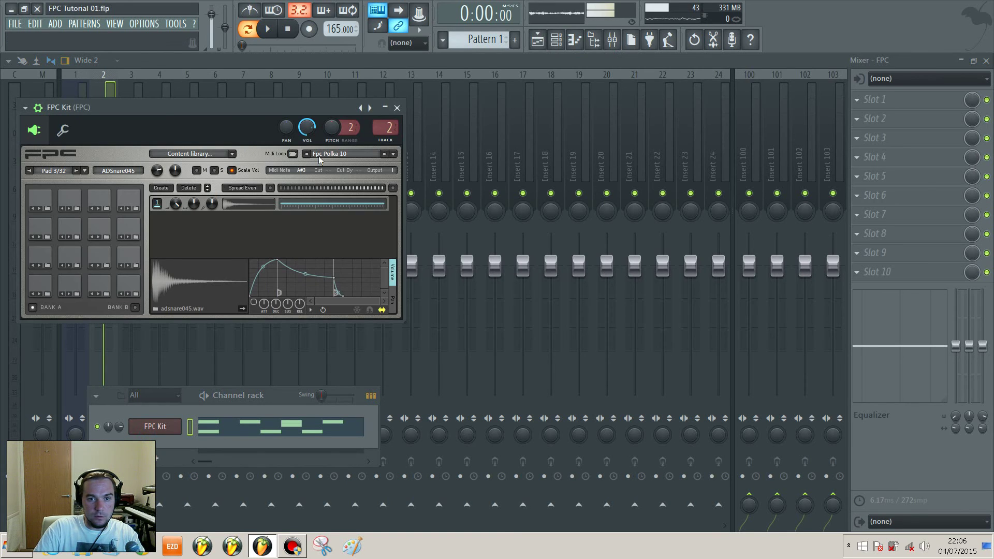
- Set the ADClosedHat039 pad's output to 2 in the FPC kit and close the kit
drag(238, 108, 319, 130)
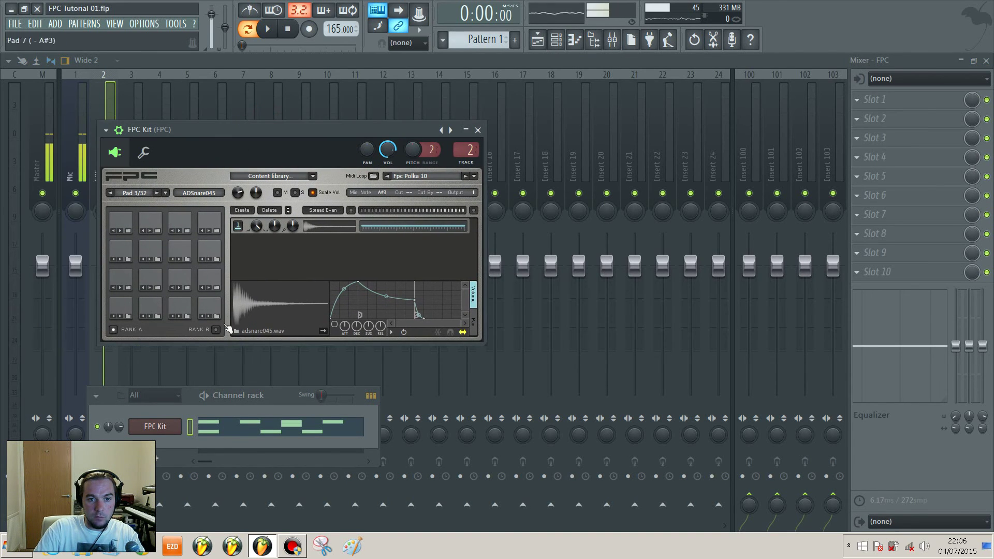
drag(238, 142, 330, 170)
click(271, 334)
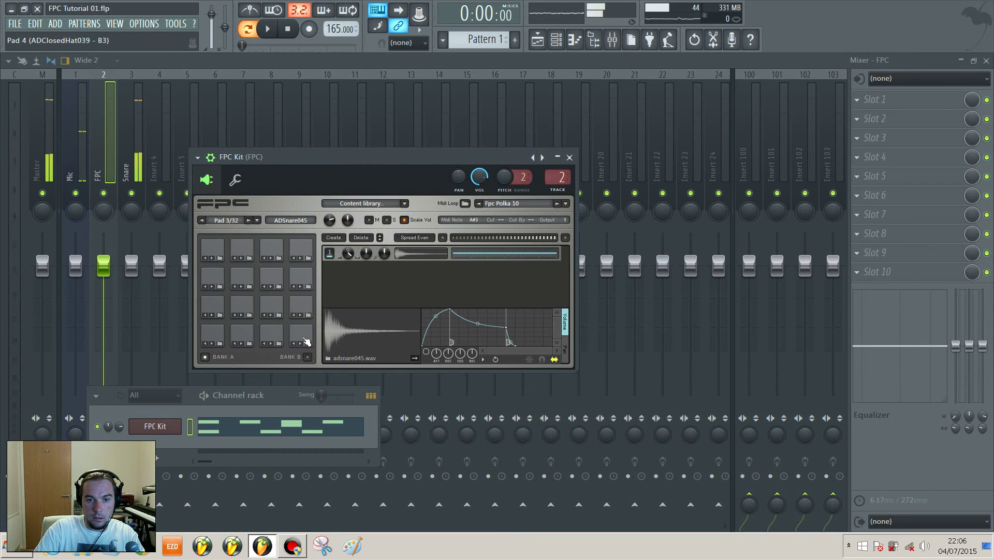
click(280, 336)
click(289, 342)
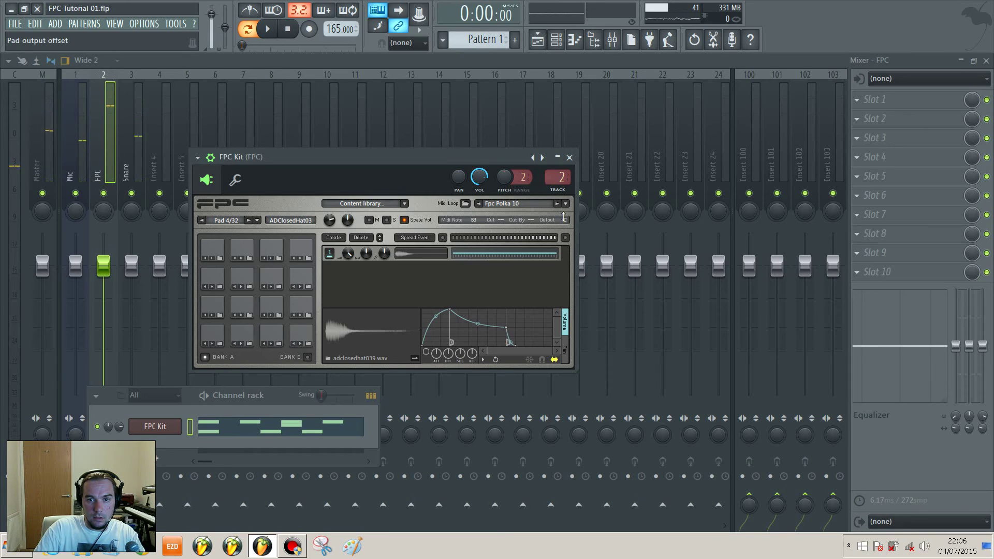
click(569, 157)
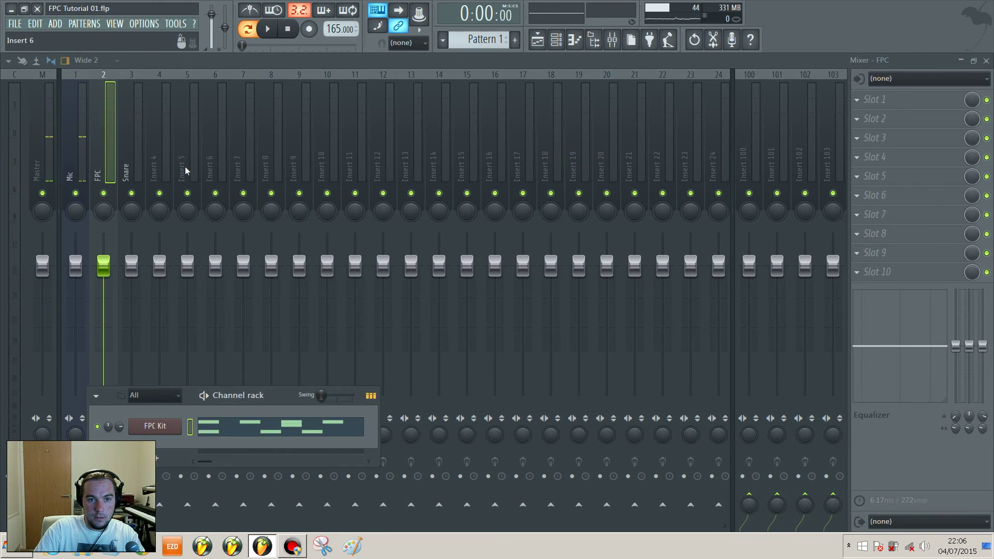
- Rename mixer track Insert 4 as Hi haqt and play the pattern to check the hi-hat's signal on it
right_click(173, 75)
click(222, 83)
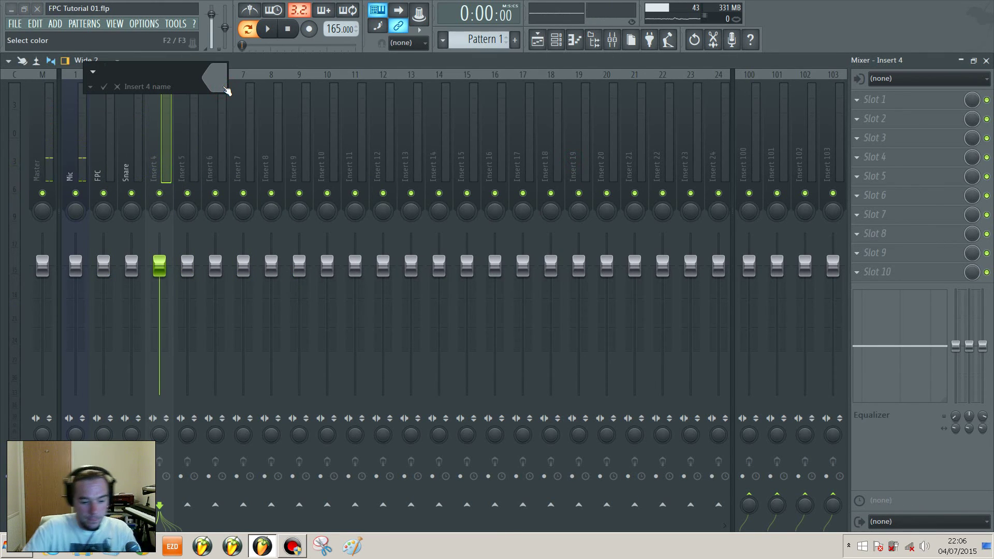
text(Hi haqt)
click(224, 90)
key(space)
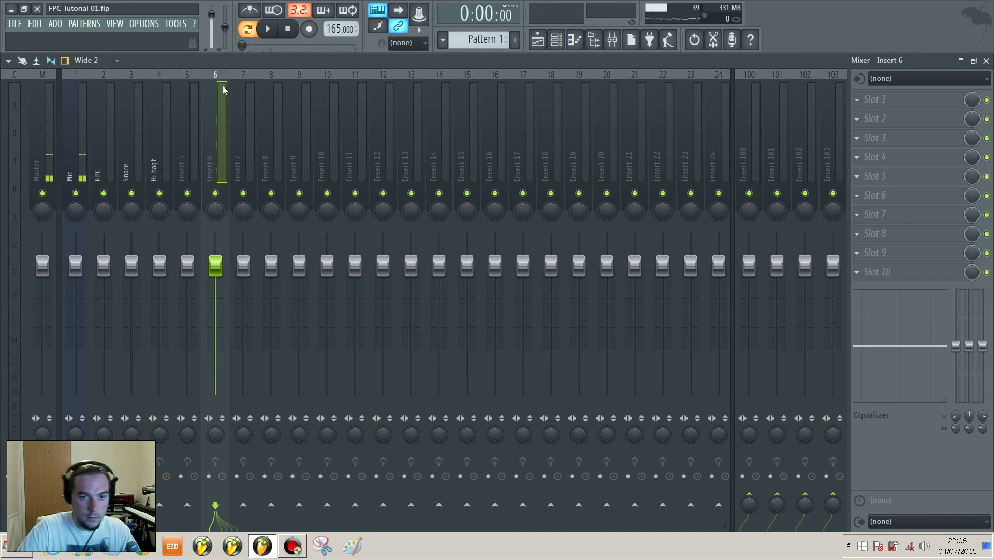
click(133, 154)
click(149, 152)
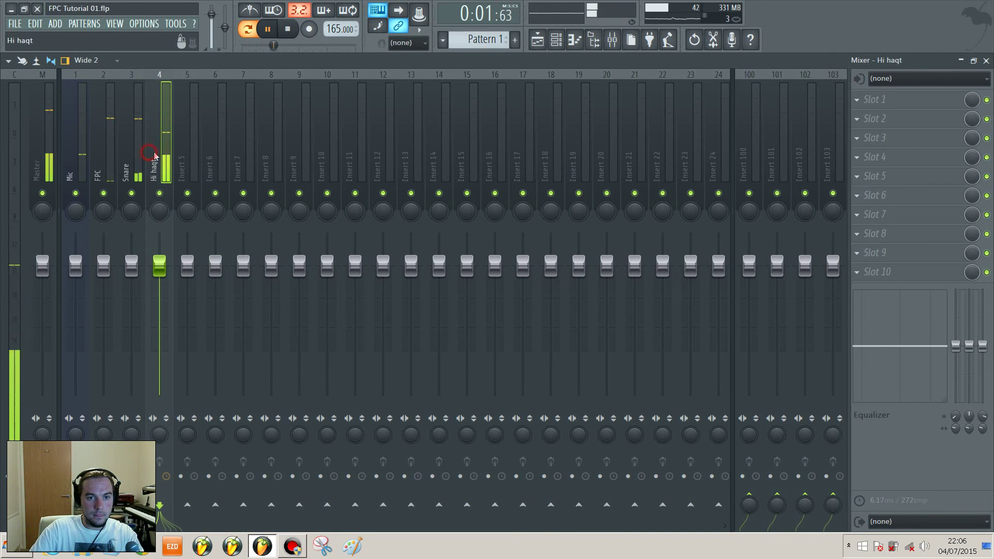
key(space)
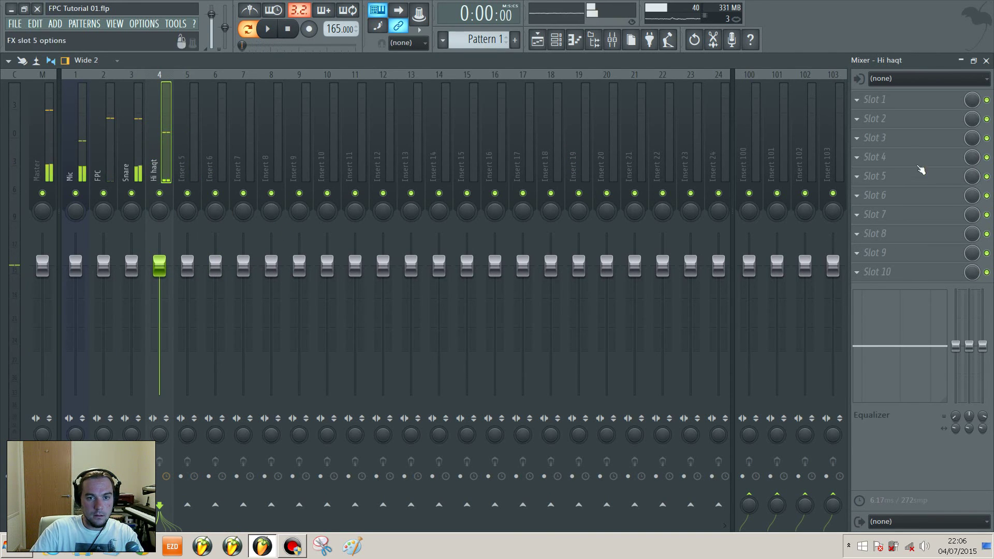
- Load Fruity Parametric EQ 2 into effect slot 4 of the Hi haqt track and apply a preset that cuts both frequency extremes
click(860, 159)
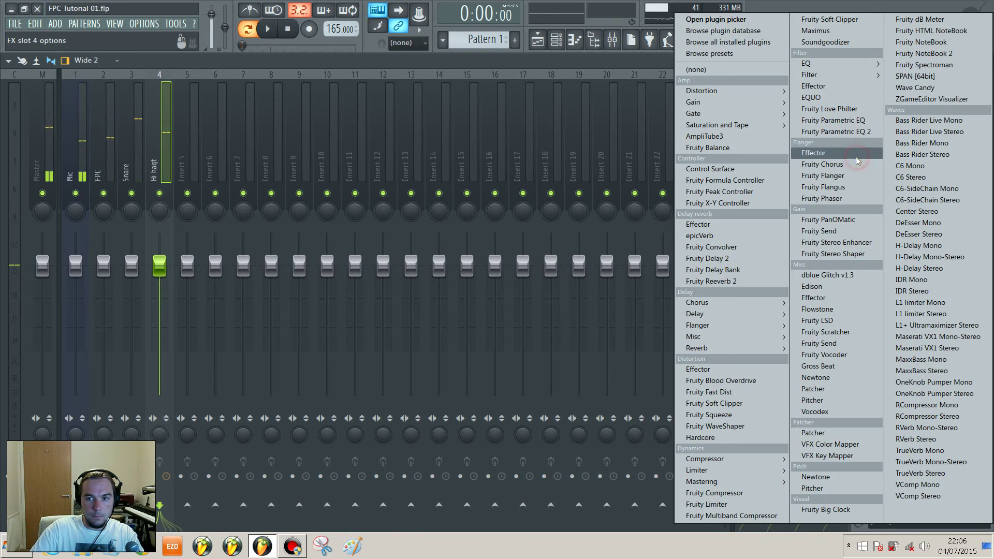
click(853, 132)
click(94, 192)
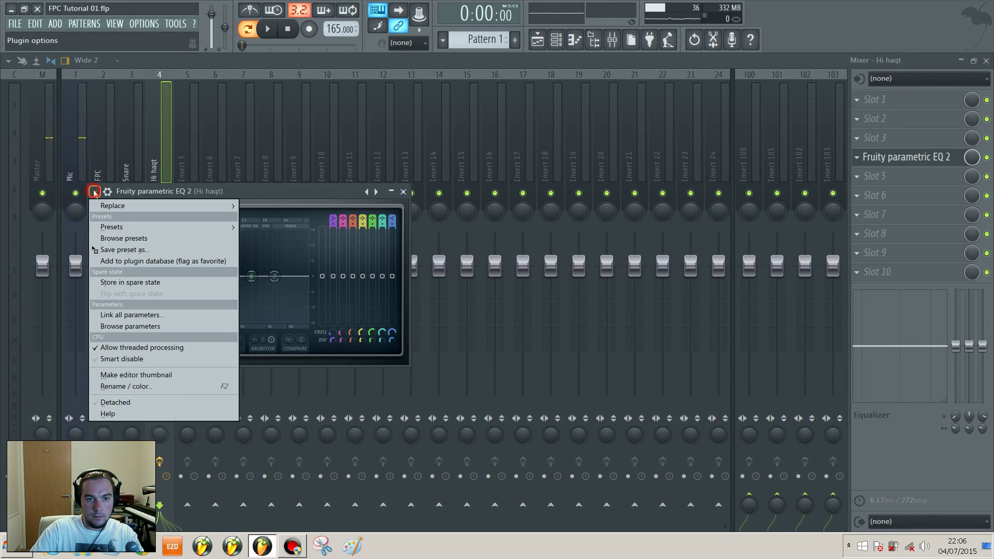
mouse_move(166, 228)
click(274, 250)
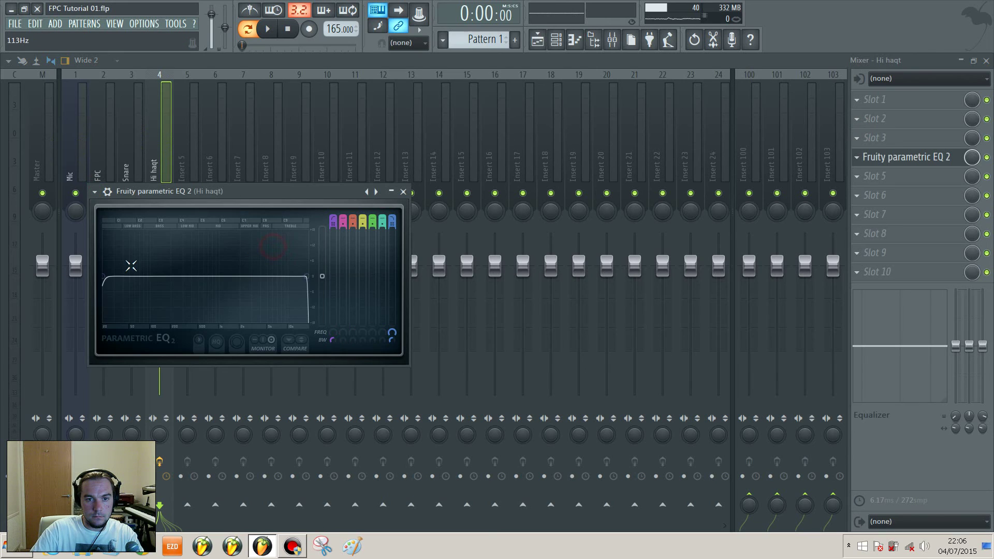
- Raise the hi-hat EQ's low-cut band far into the high frequencies, play the pattern through it and close the plugin
drag(111, 277, 253, 277)
key(space)
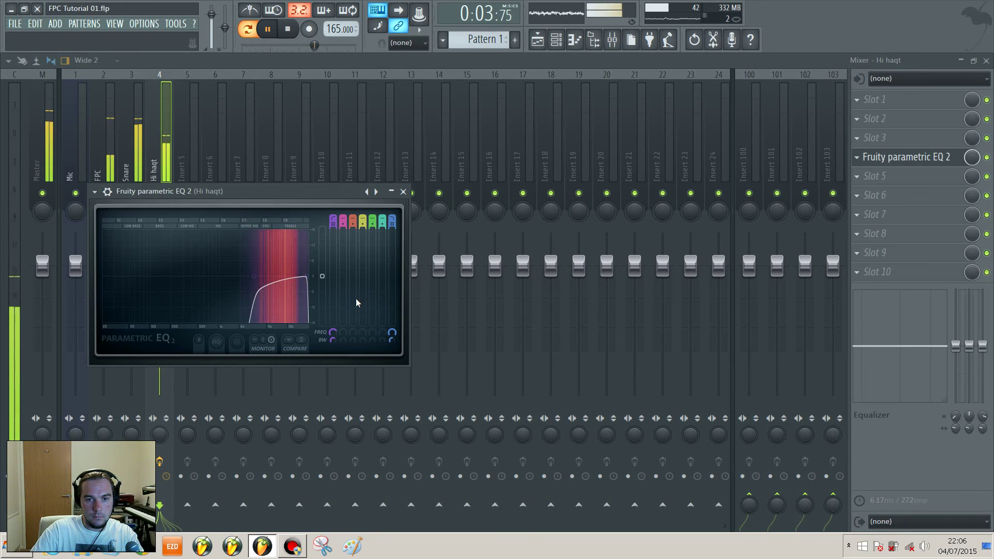
key(space)
click(403, 192)
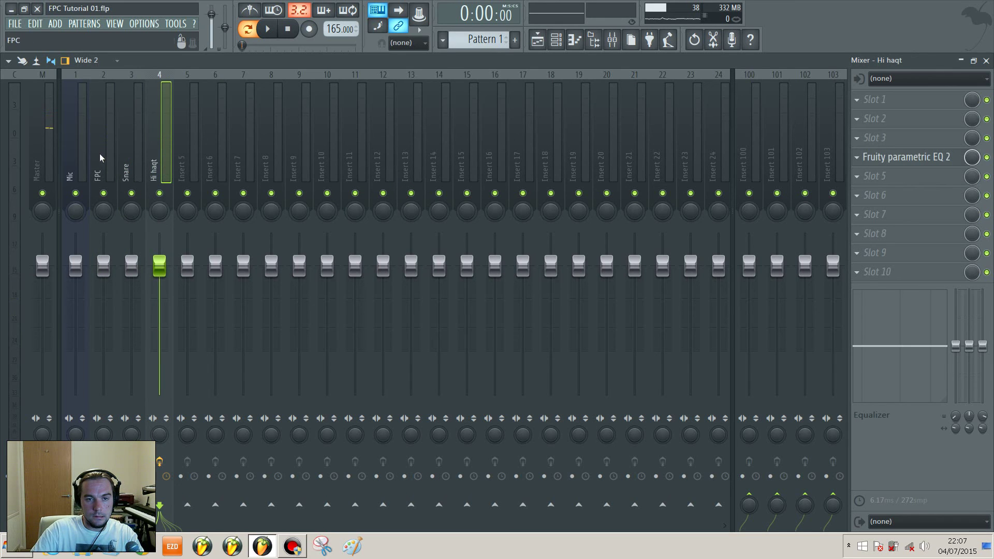
- Compare the effect slots of the FPC, Hi haqt and Snare mixer tracks, finishing on the FPC track
click(103, 173)
click(158, 174)
click(134, 178)
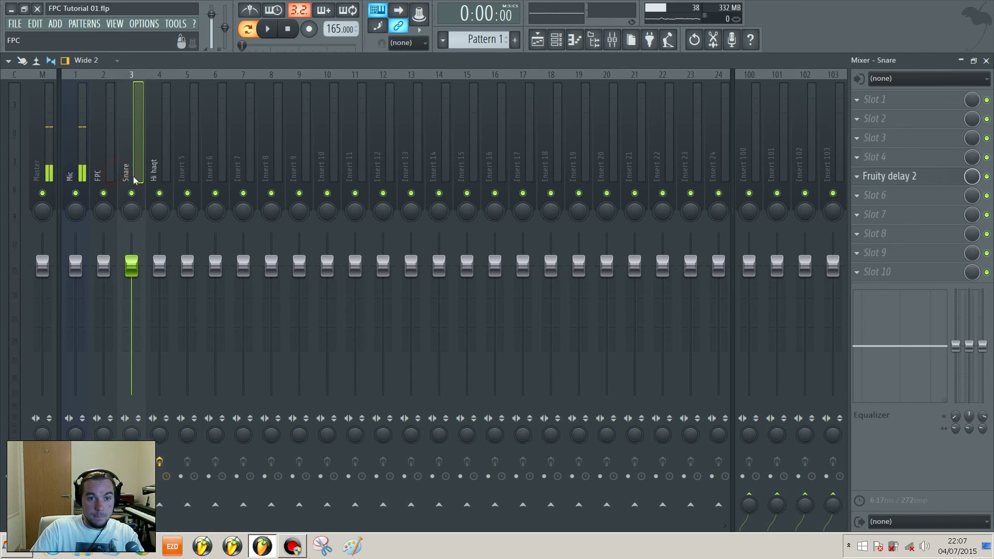
click(111, 176)
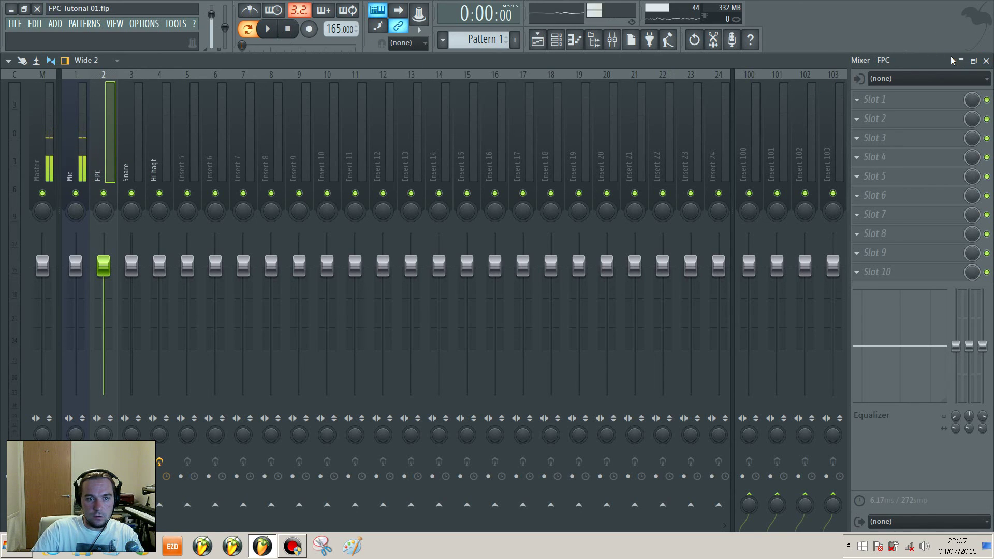
- Close the mixer and the piano roll, and open the FPC Kit for a last look before closing it
click(985, 62)
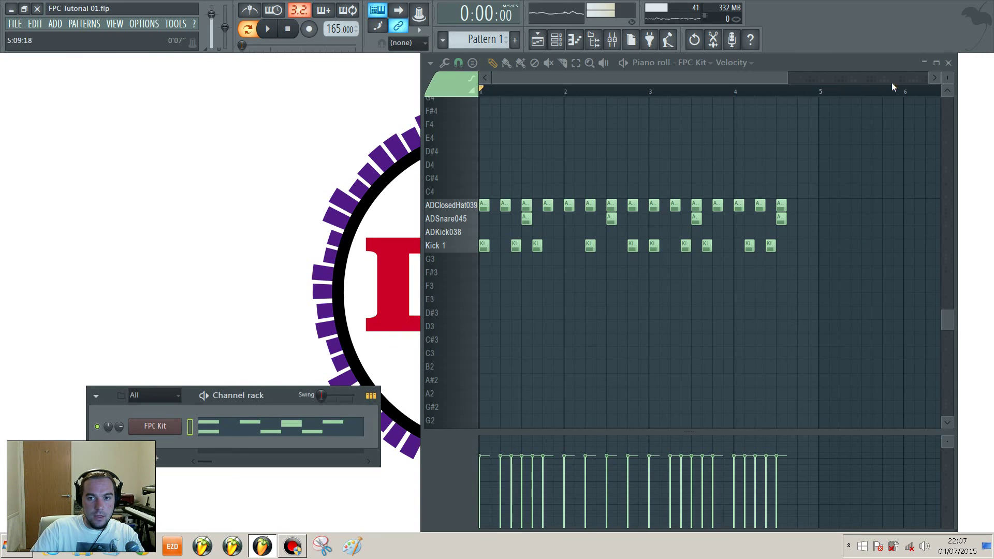
click(949, 63)
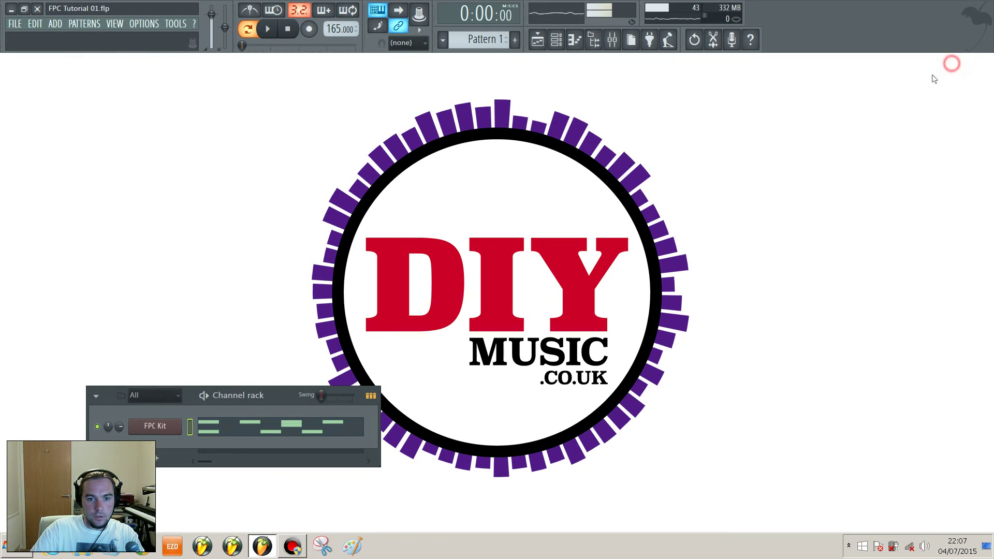
click(155, 427)
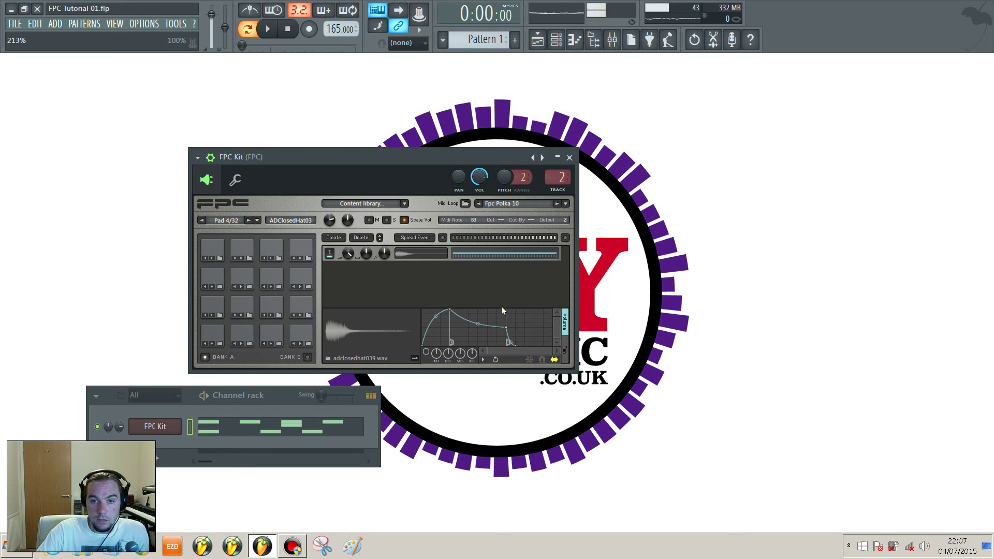
drag(396, 158, 479, 128)
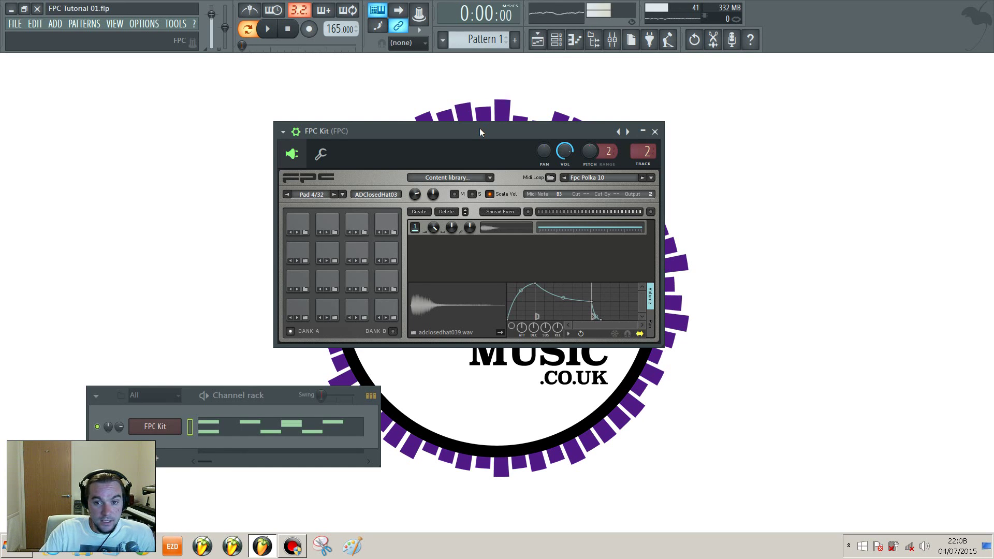
click(655, 131)
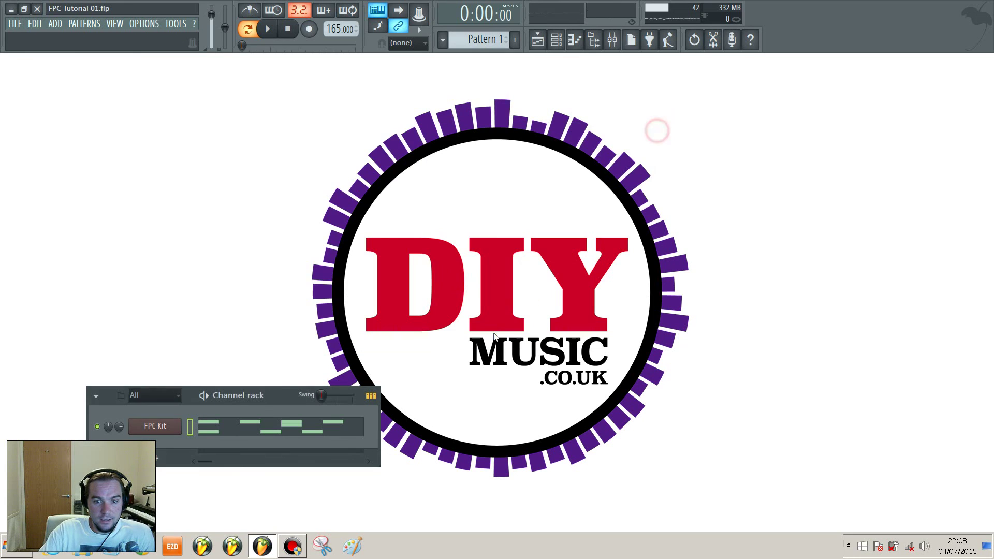